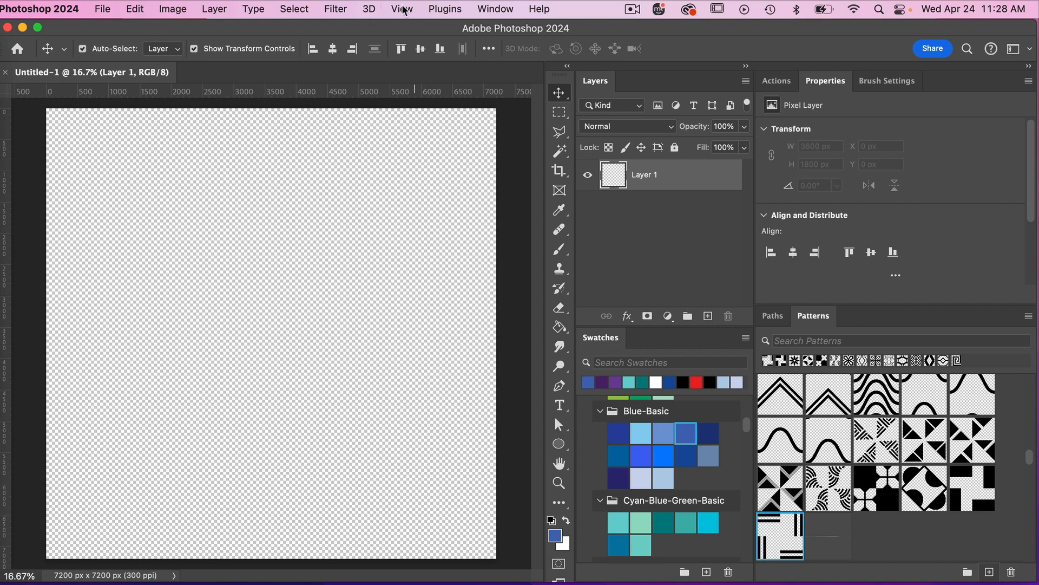
Step: Add a cyan guide layout of 4 columns and 4 rows across the canvas
left_click(402, 9)
mouse_move(439, 389)
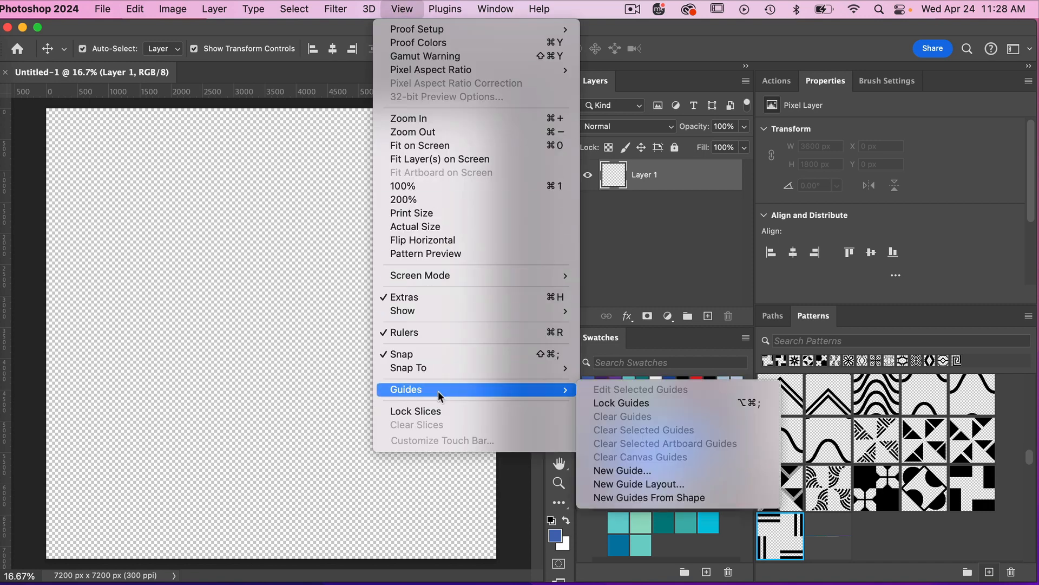
left_click(642, 483)
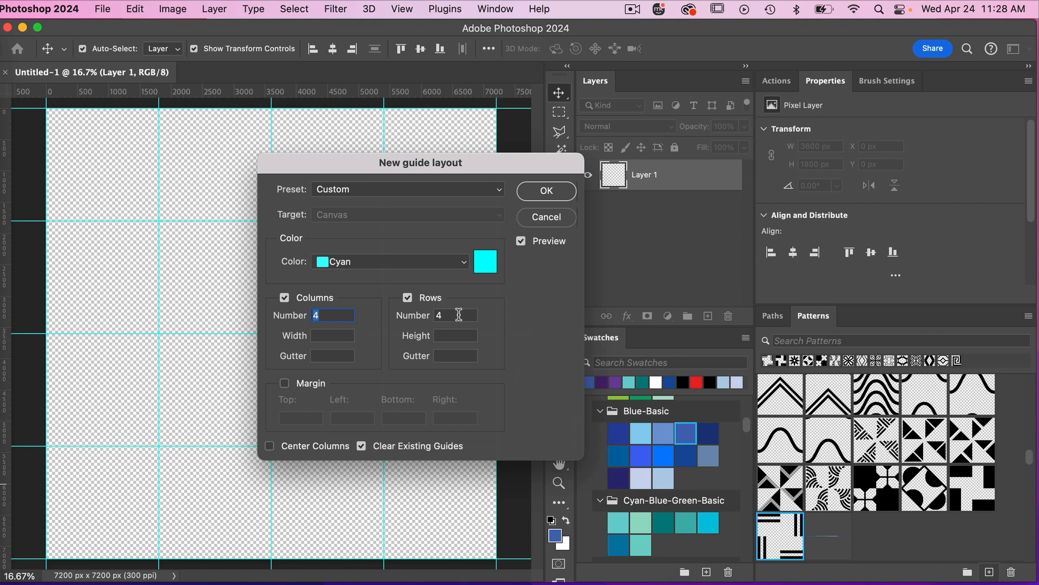
left_click(547, 191)
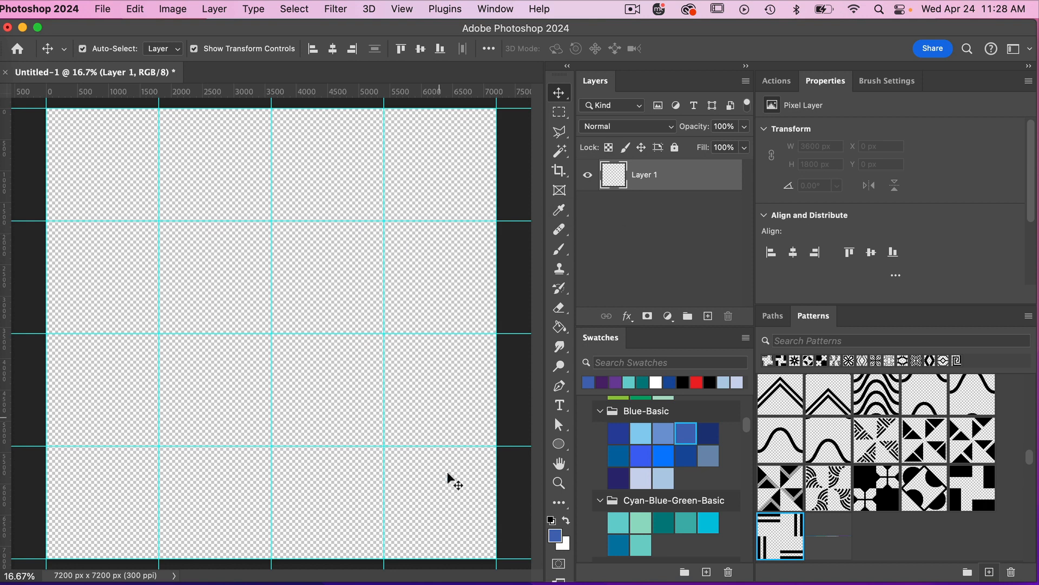
Step: Fill the upper-left 3600 × 3600 px quarter of Layer 1 with the default black foreground color and deselect it
left_click(561, 114)
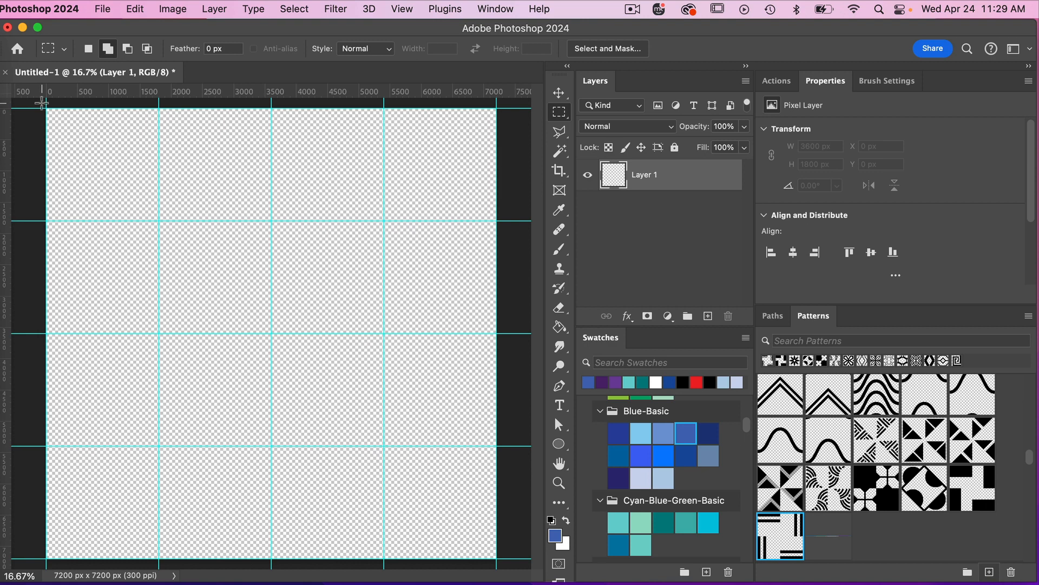
left_click_drag(42, 104, 271, 333)
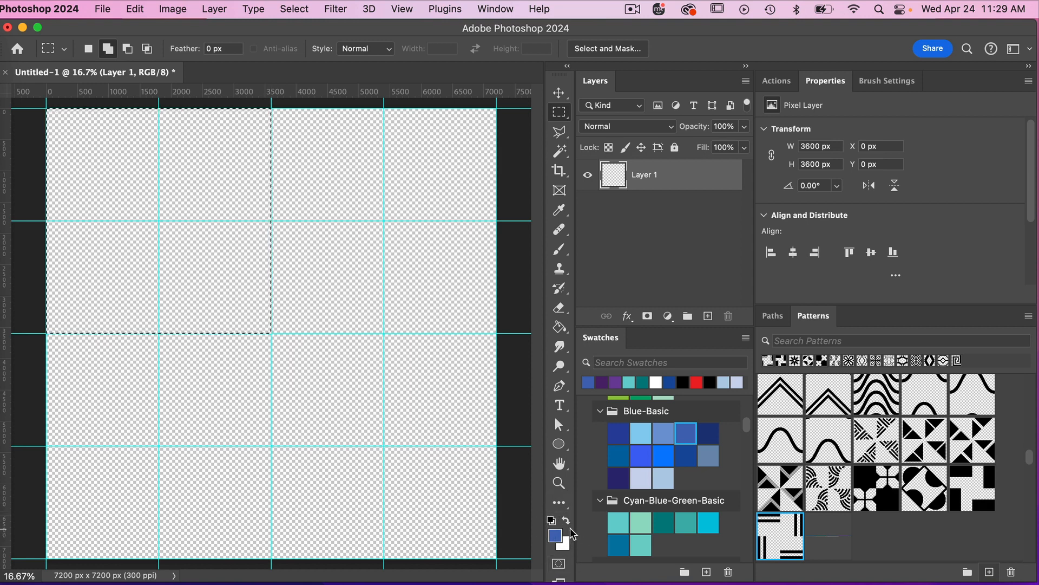
left_click(551, 520)
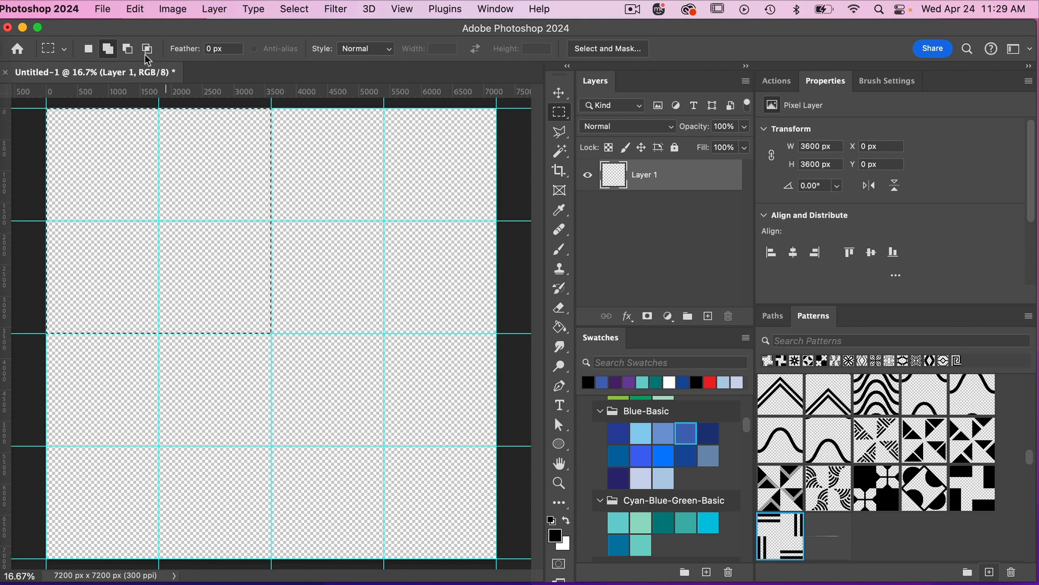
left_click(130, 11)
left_click(179, 237)
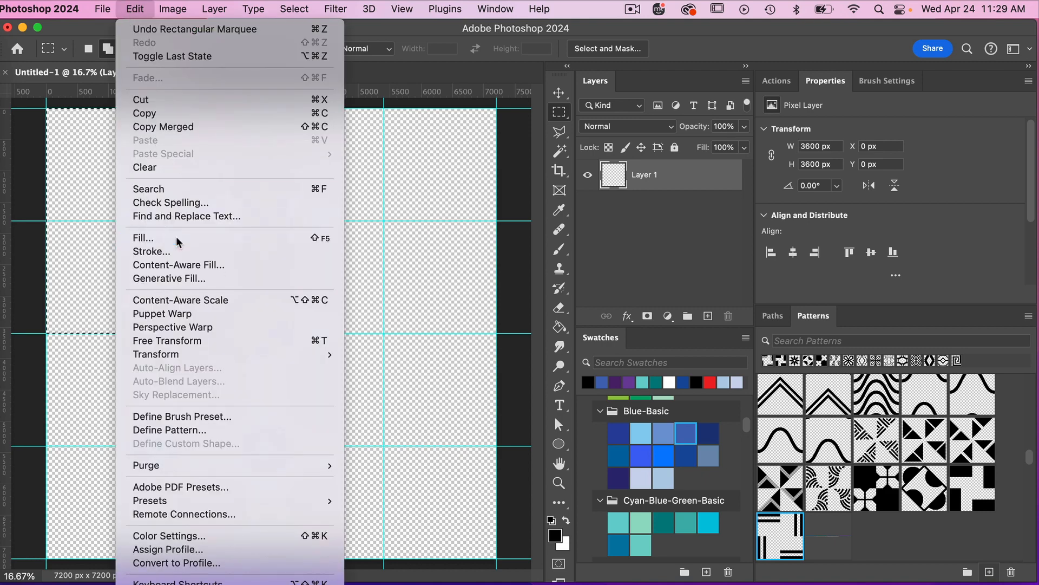
left_click(281, 228)
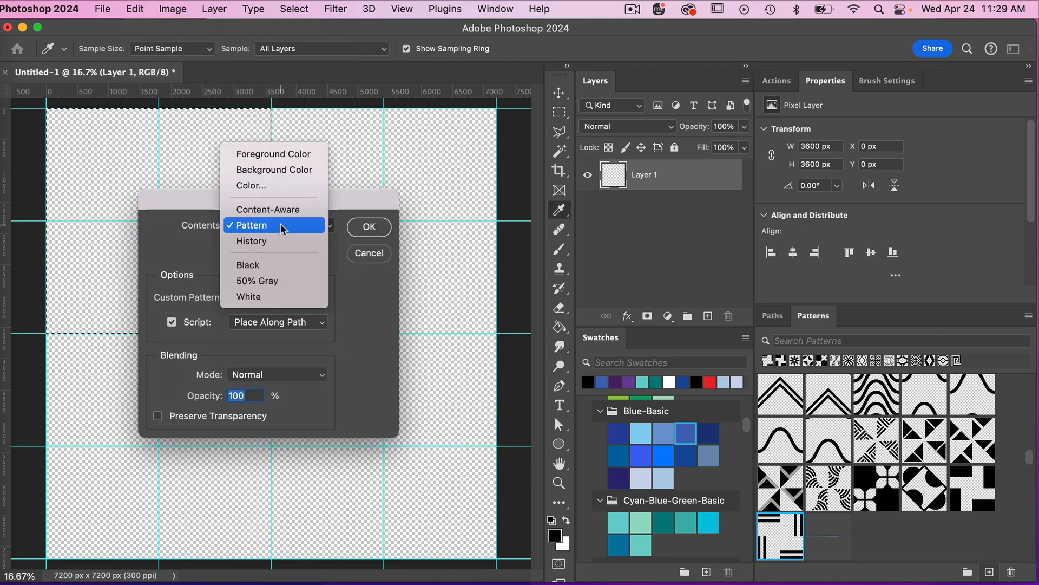
left_click(283, 156)
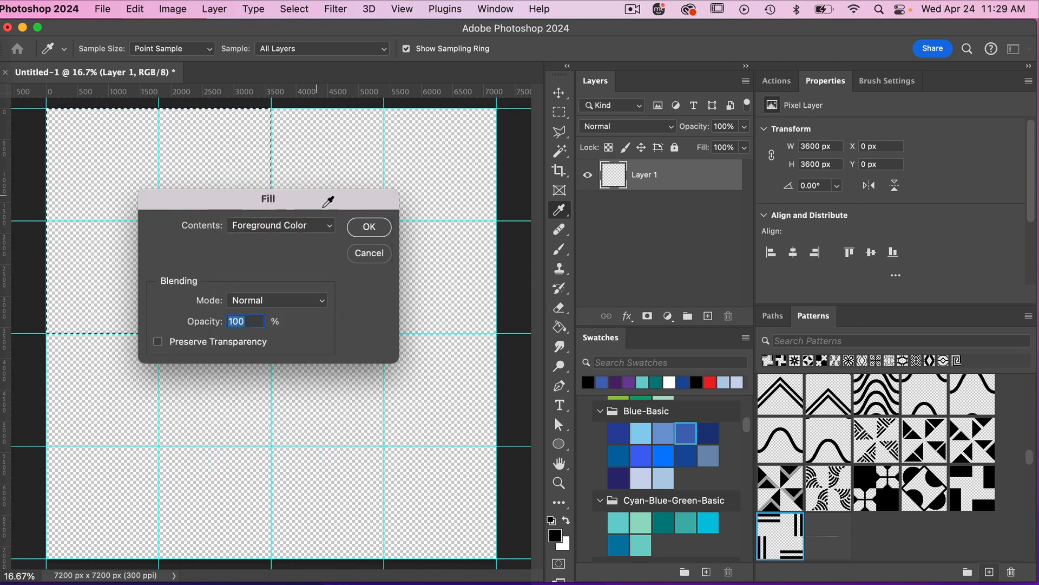
left_click(367, 227)
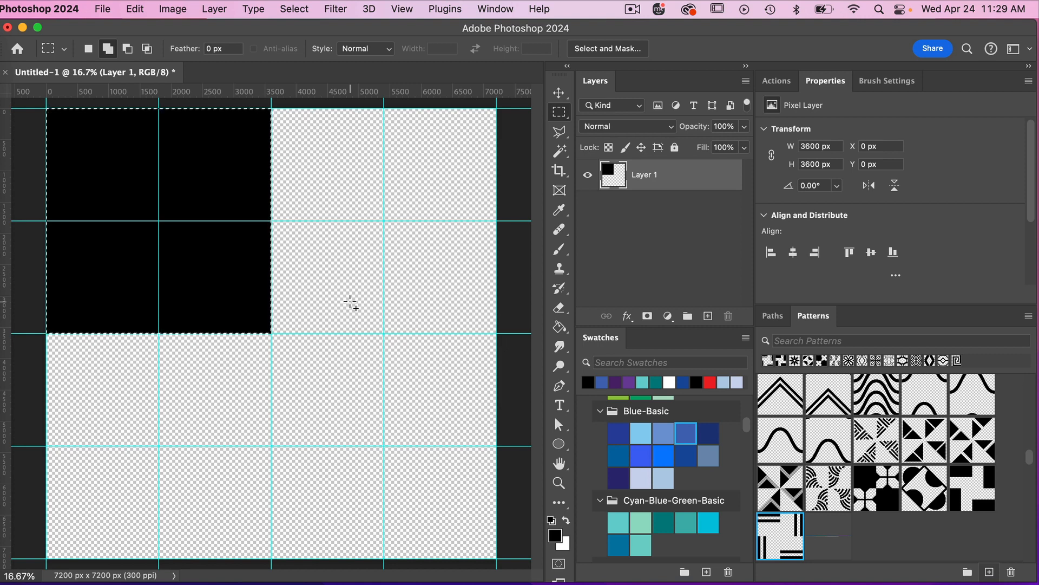
key("super+d")
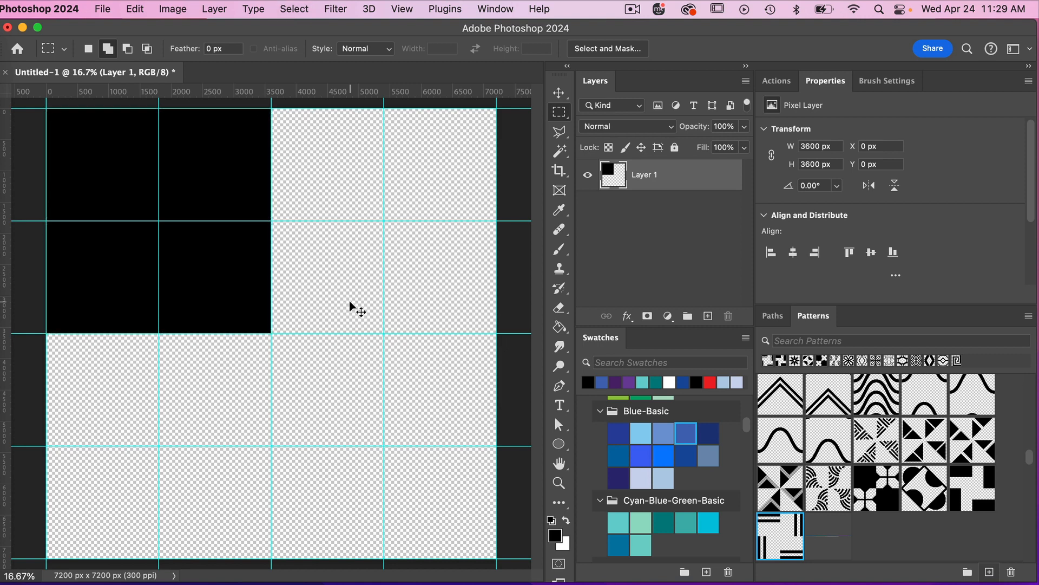
Step: Rename the black square's layer as "Object 1" and convert it to a smart object
double_click(659, 174)
type("Object")
key("Return")
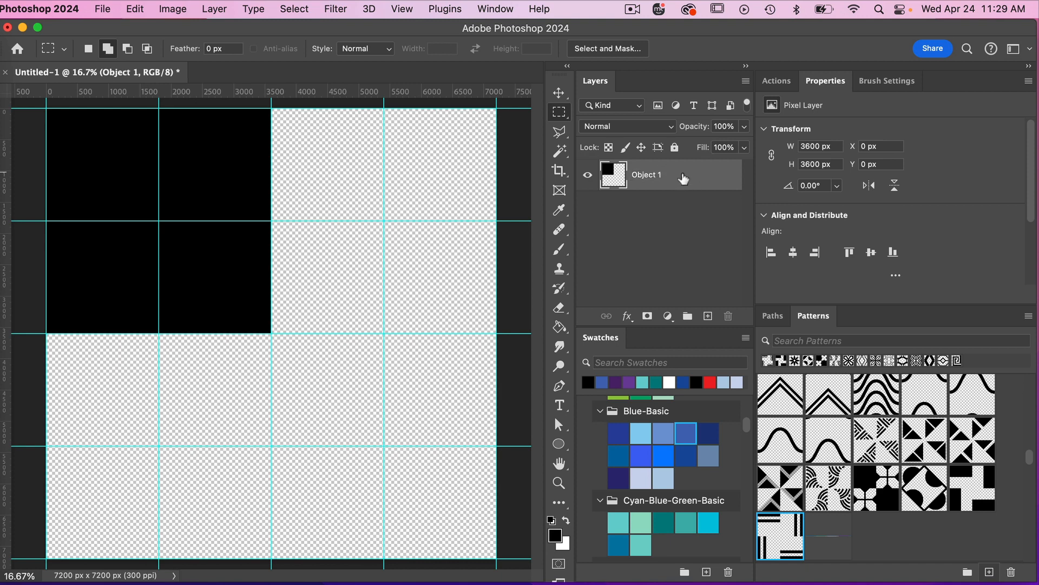
right_click(683, 178)
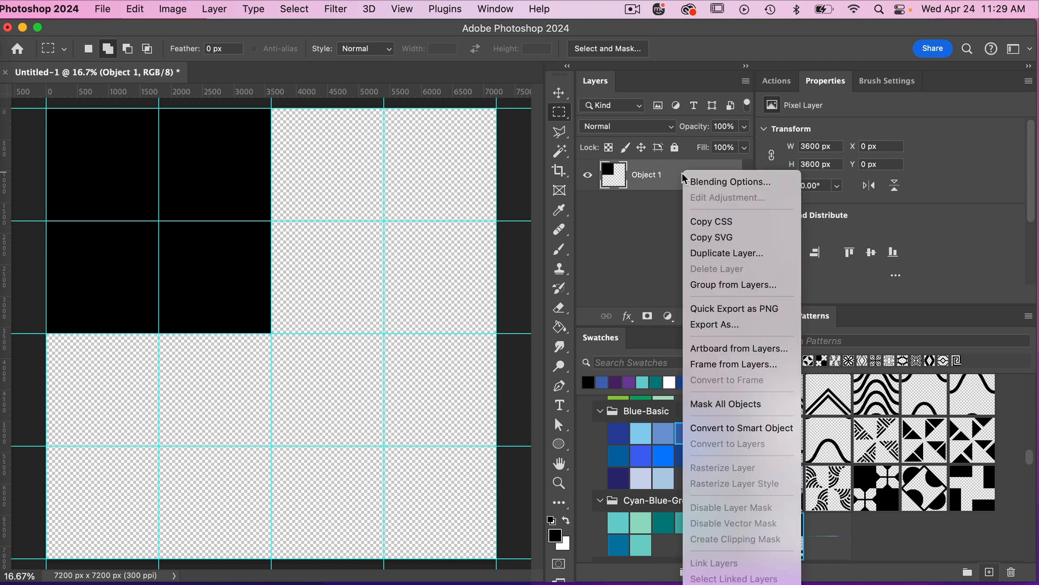
left_click(738, 428)
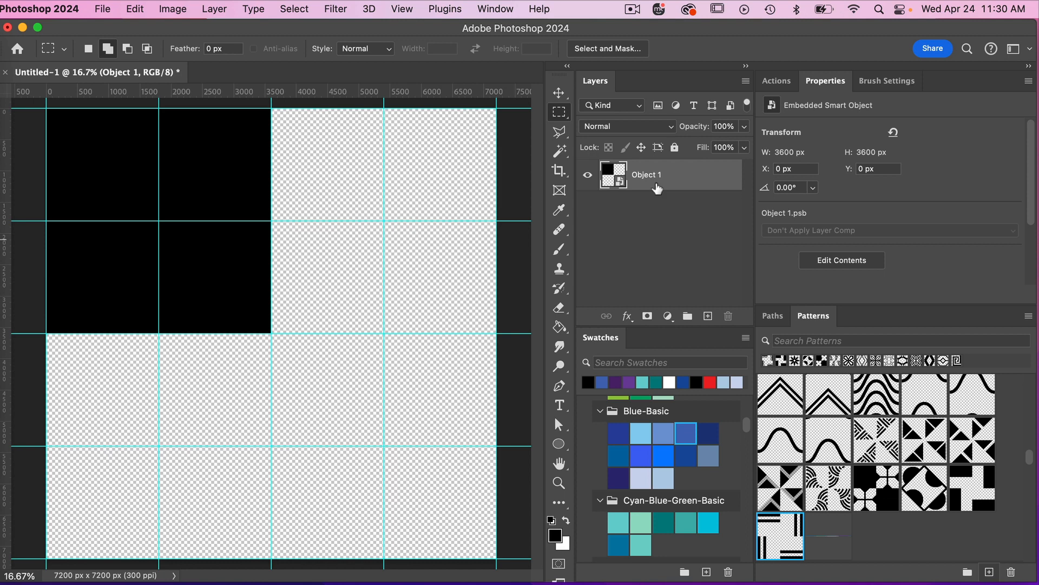
Step: Duplicate the Object 1 smart object layer three times
key("super+j")
key("super+j")
key("super+j")
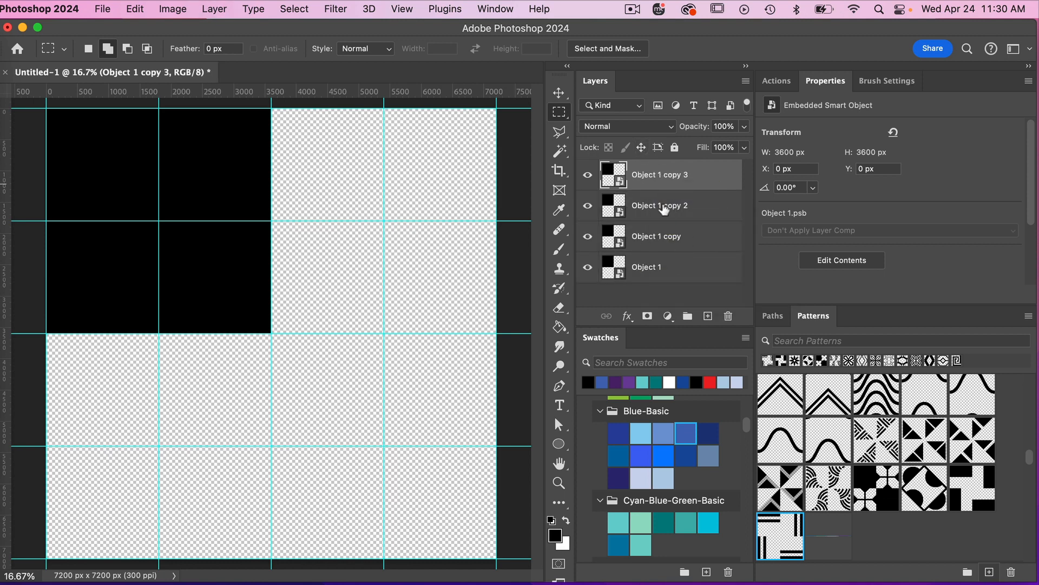
Step: Align Object 1 copy 2 to the canvas's right edge and Object 1 copy to its bottom edge
left_click(664, 211)
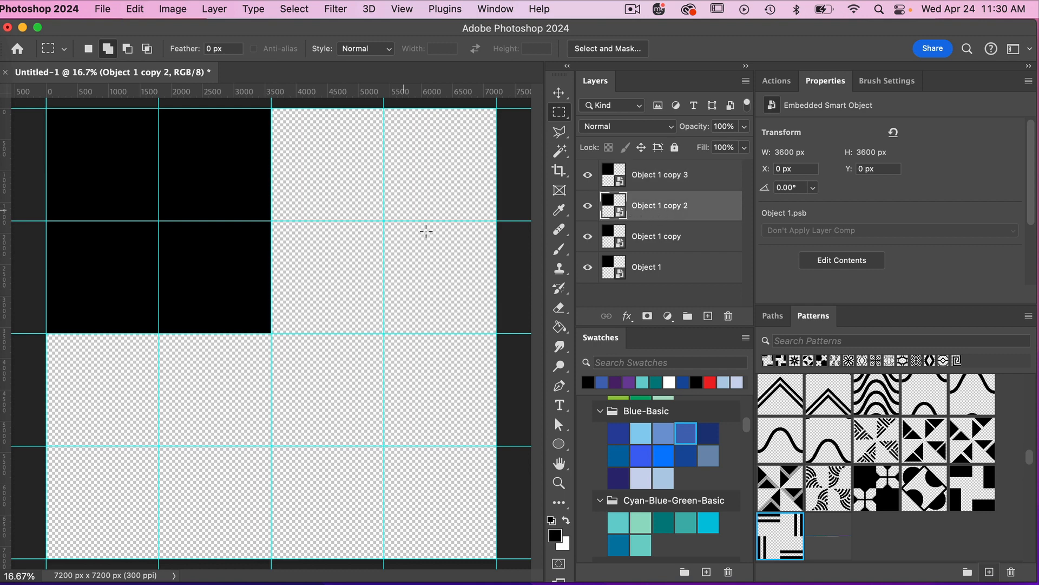
left_click(561, 94)
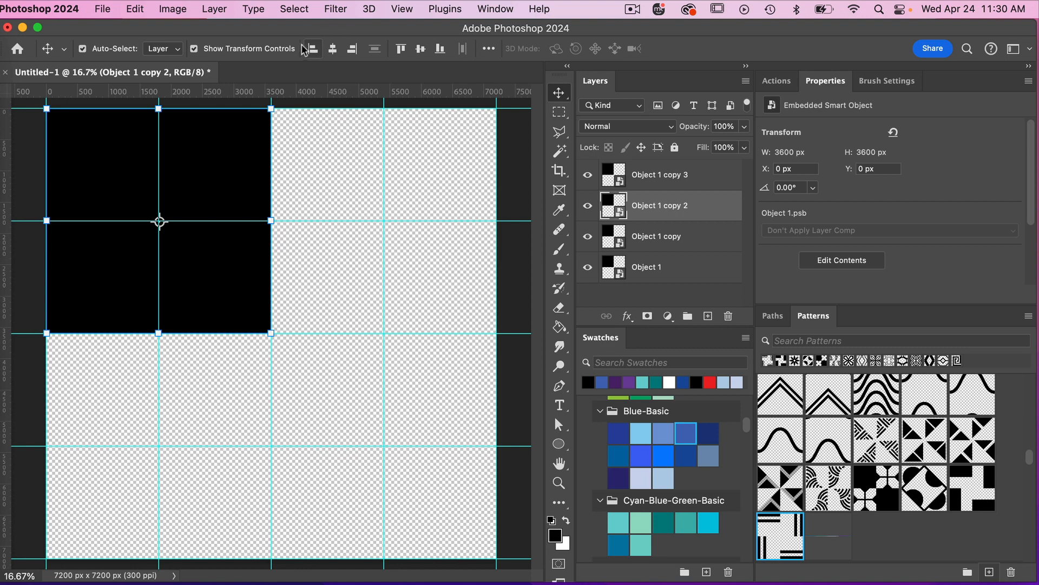
left_click(353, 49)
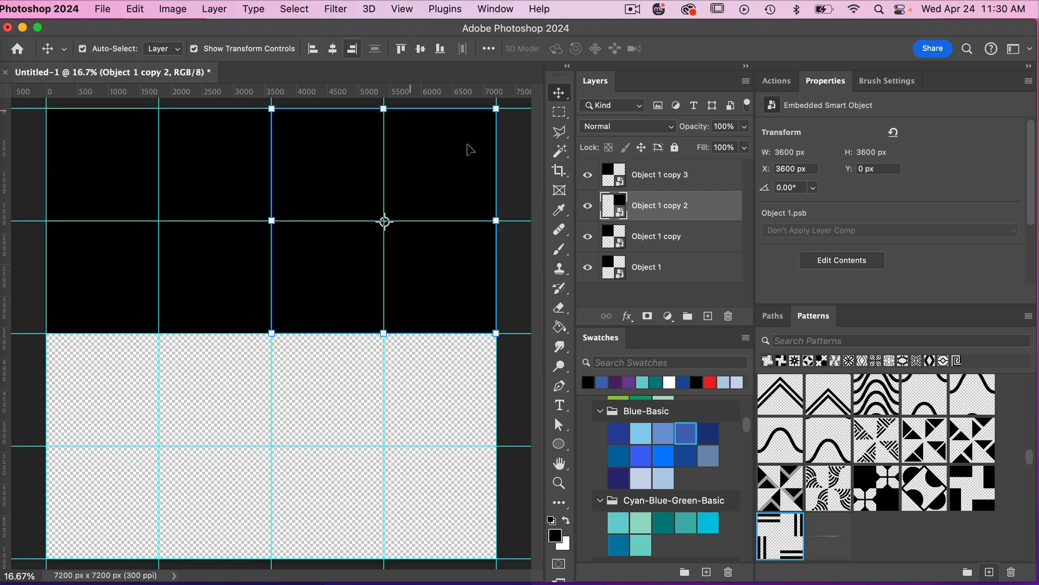
left_click(672, 243)
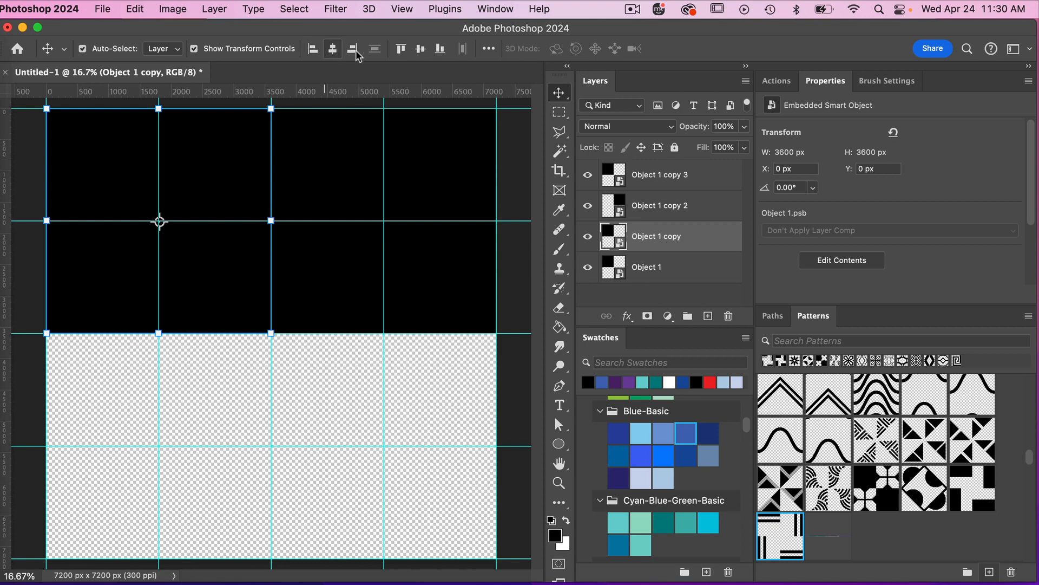
left_click(441, 50)
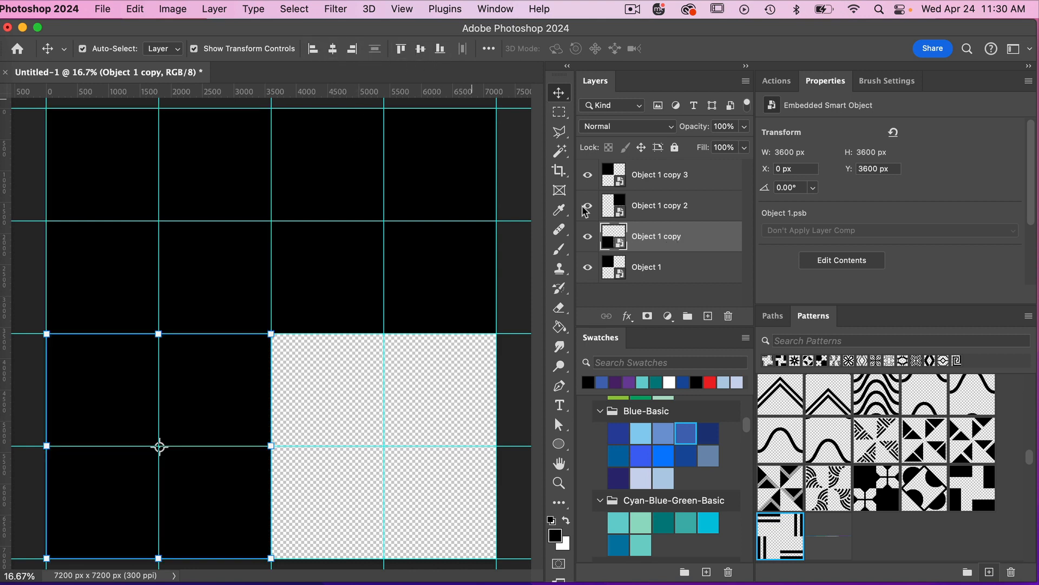
Step: Align the original Object 1 layer to the canvas's bottom and right edges, filling the lower-right quarter
left_click(652, 271)
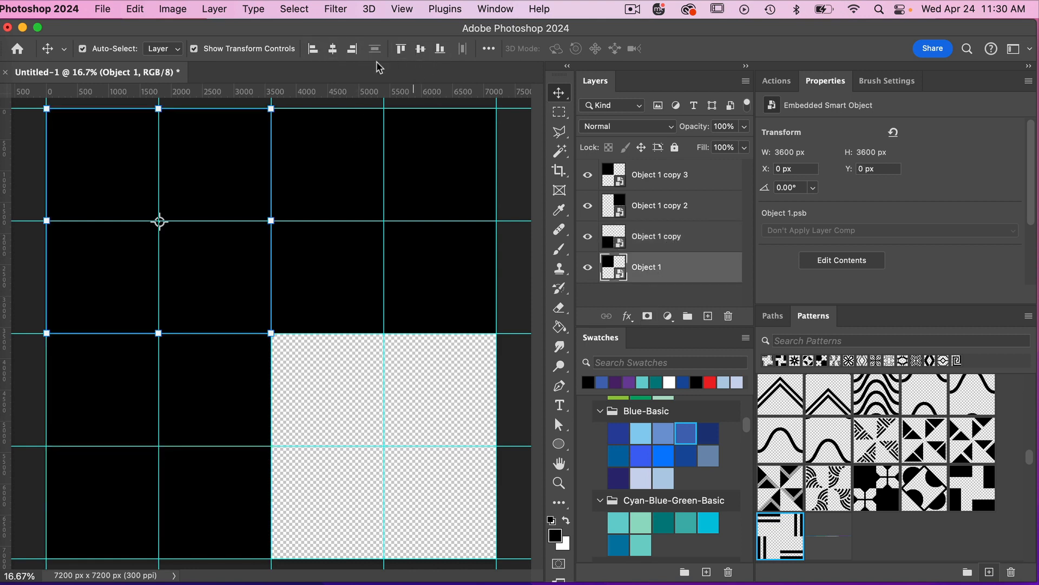
left_click(439, 50)
left_click(352, 50)
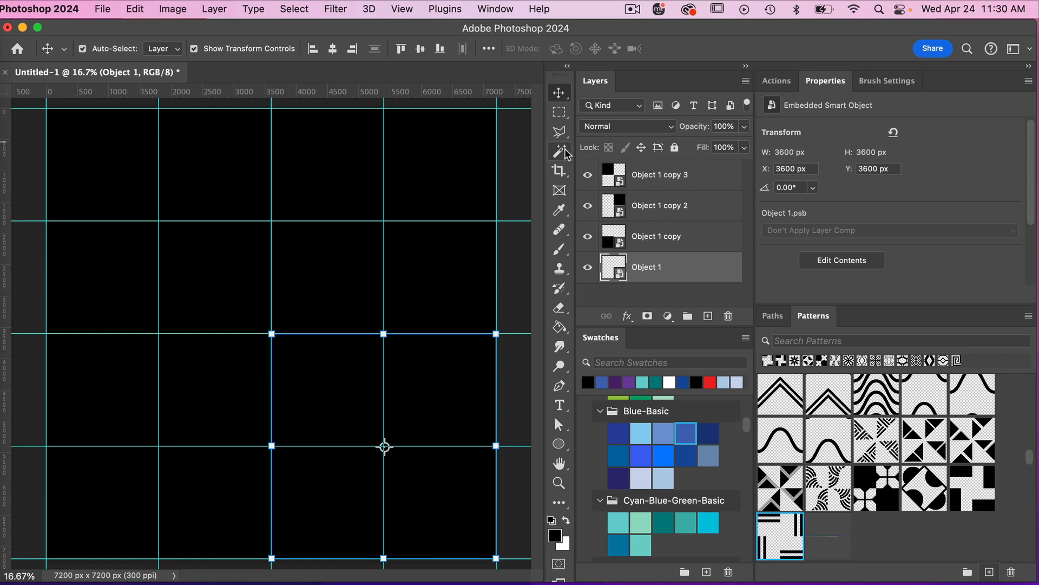
Step: Clear all guides from the main 7200 × 7200 px document
left_click(403, 10)
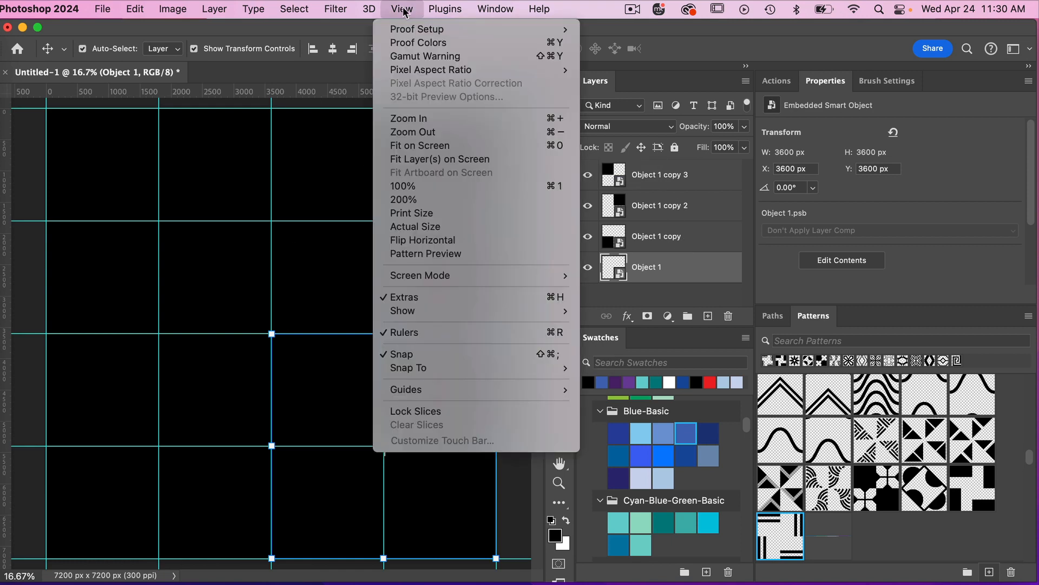
mouse_move(452, 391)
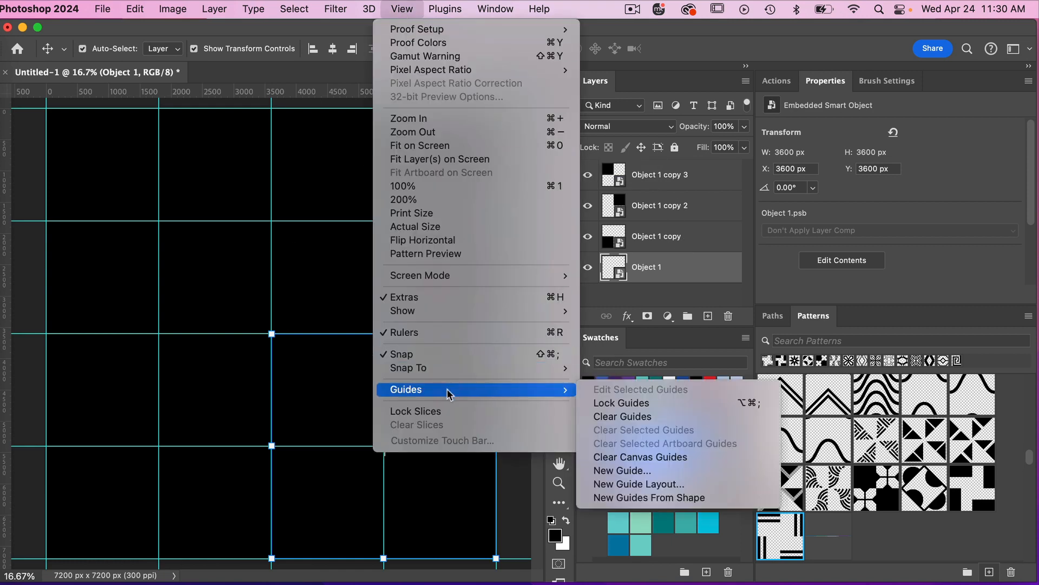
left_click(641, 418)
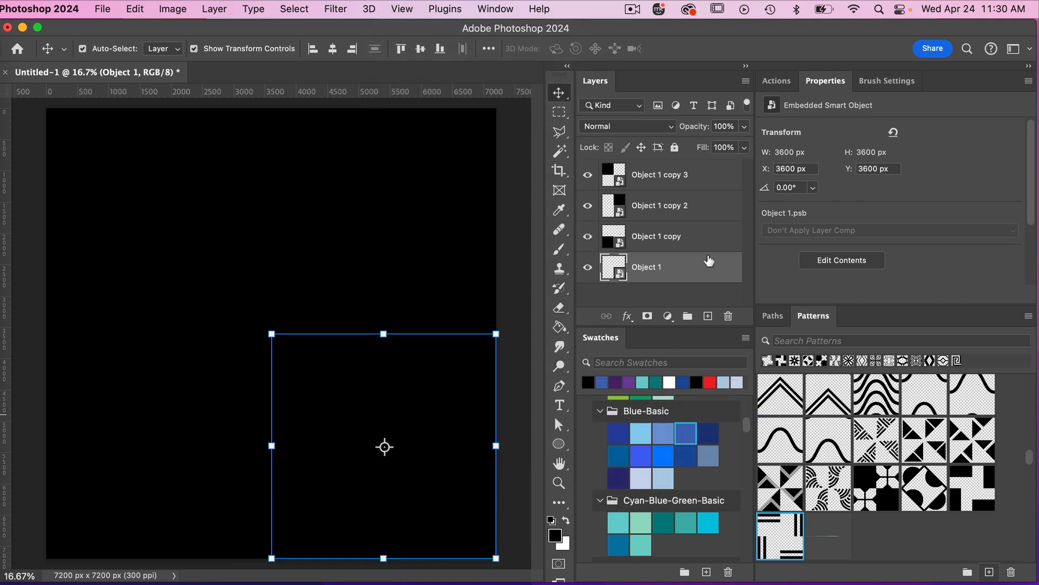
Step: Open the contents of the Object 1 smart object for editing and clear its guides
double_click(620, 276)
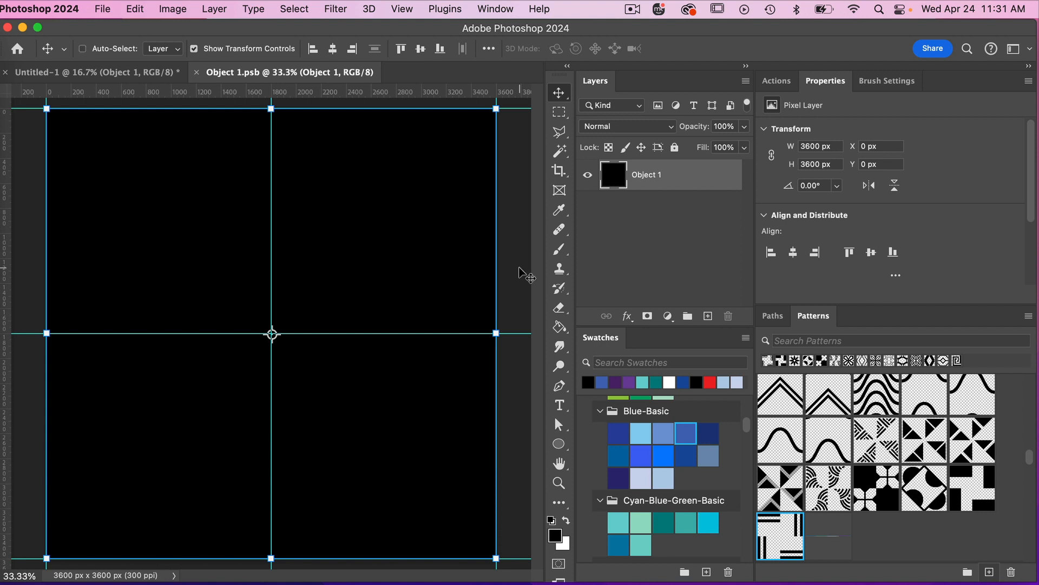
key("super+minus")
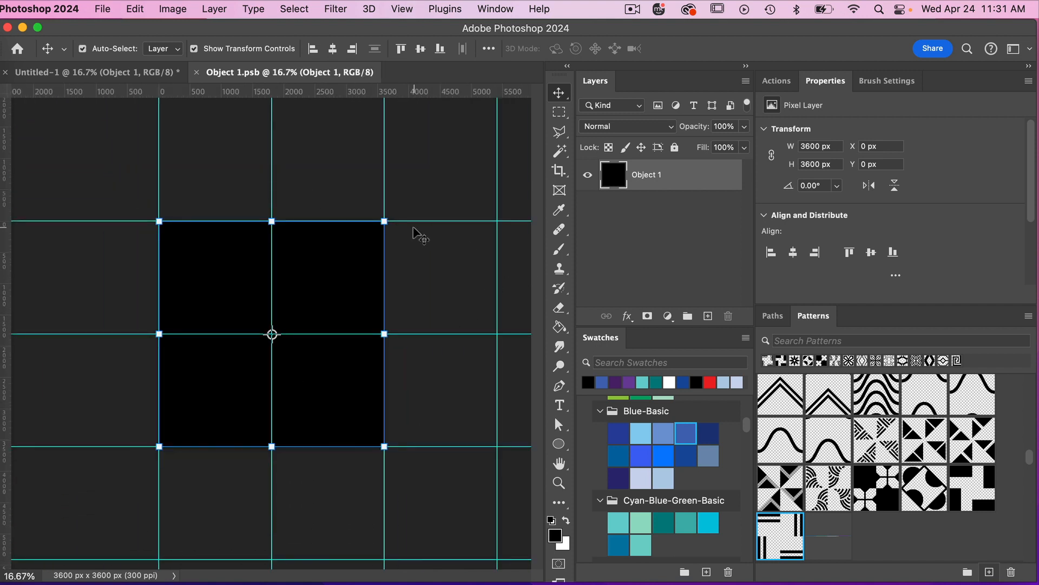
left_click(403, 10)
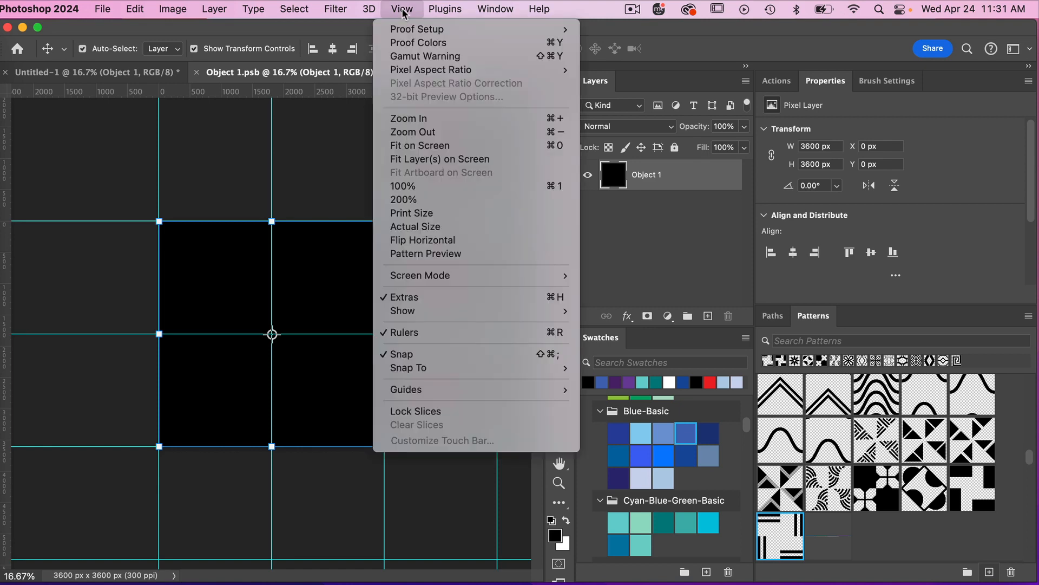
mouse_move(417, 390)
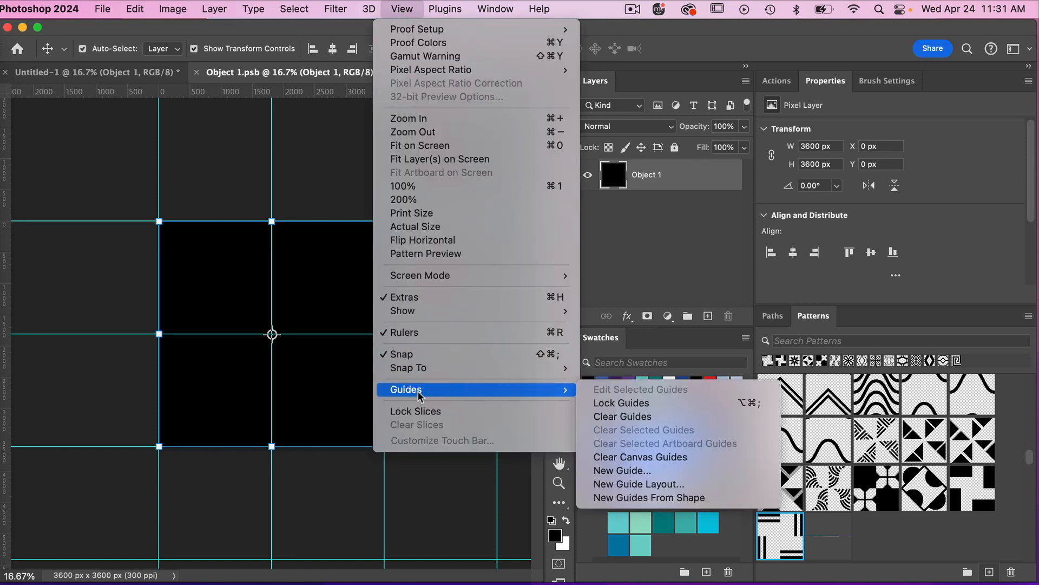
left_click(602, 418)
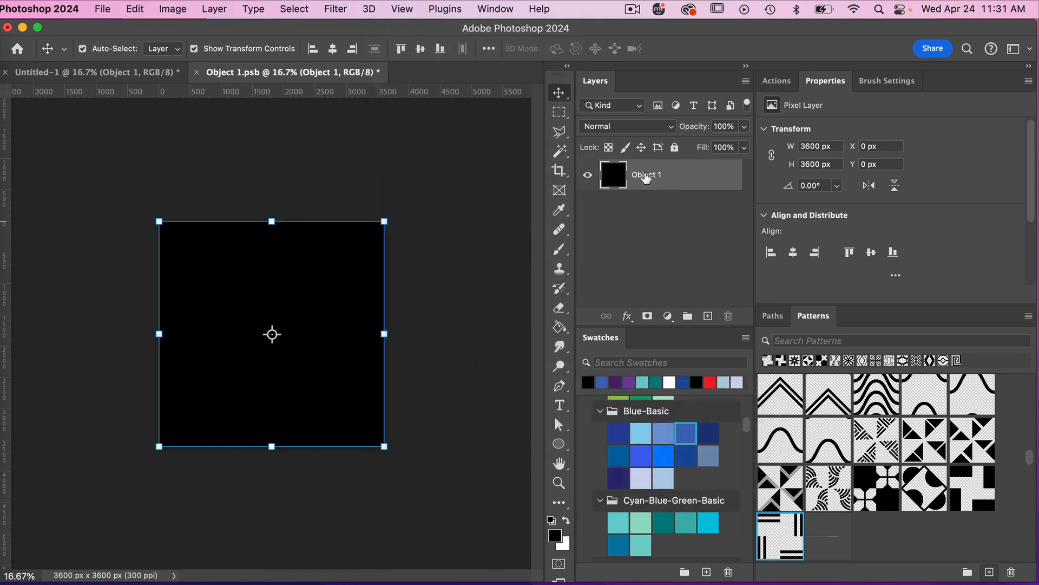
Step: Hide the black Object 1 layer inside the smart object and add a new empty layer above it
left_click(587, 175)
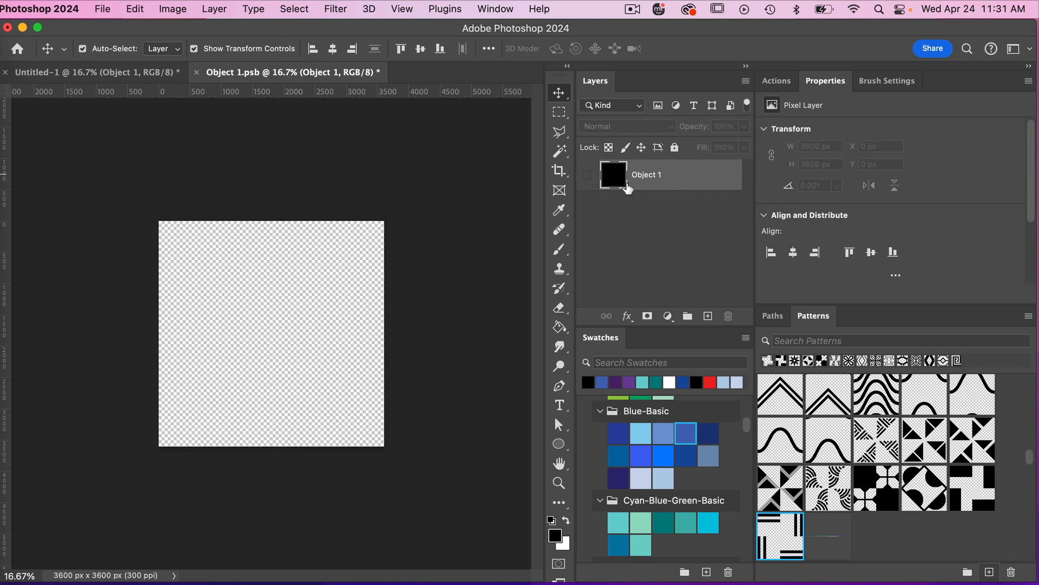
left_click(708, 316)
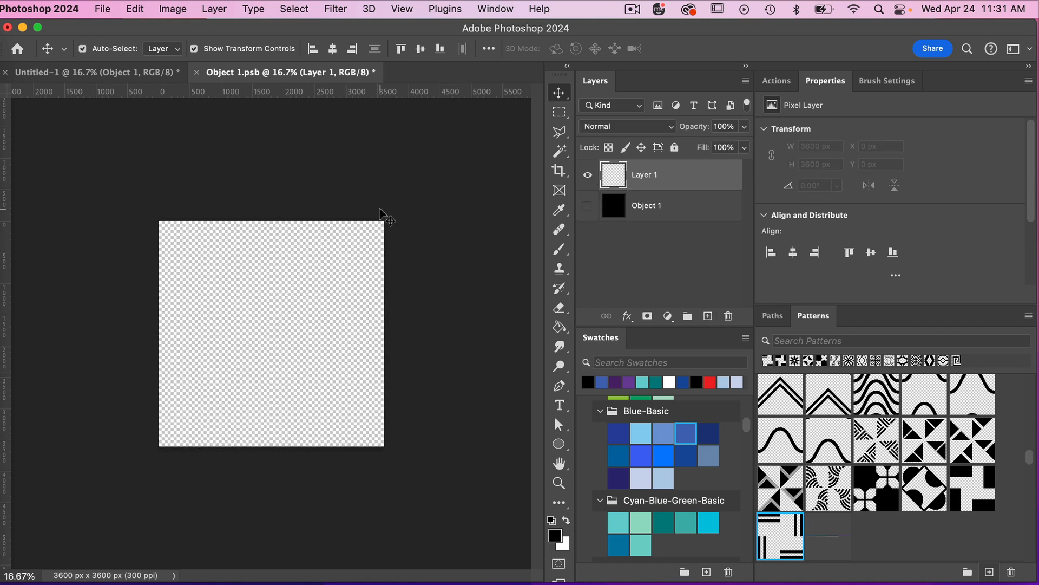
Step: Add a guide layout of four columns and four rows across the smart object's canvas
left_click(402, 10)
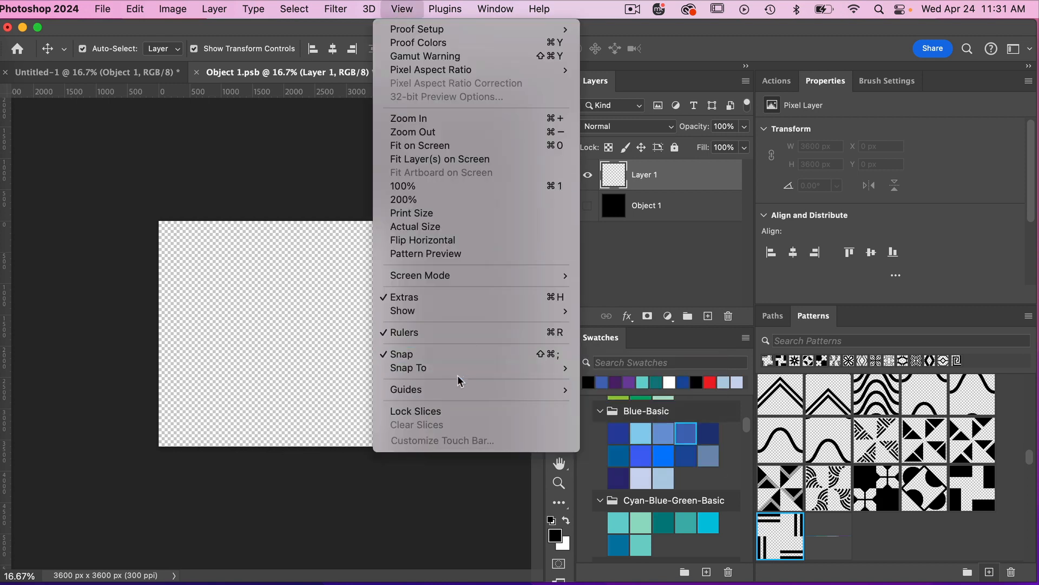
mouse_move(441, 392)
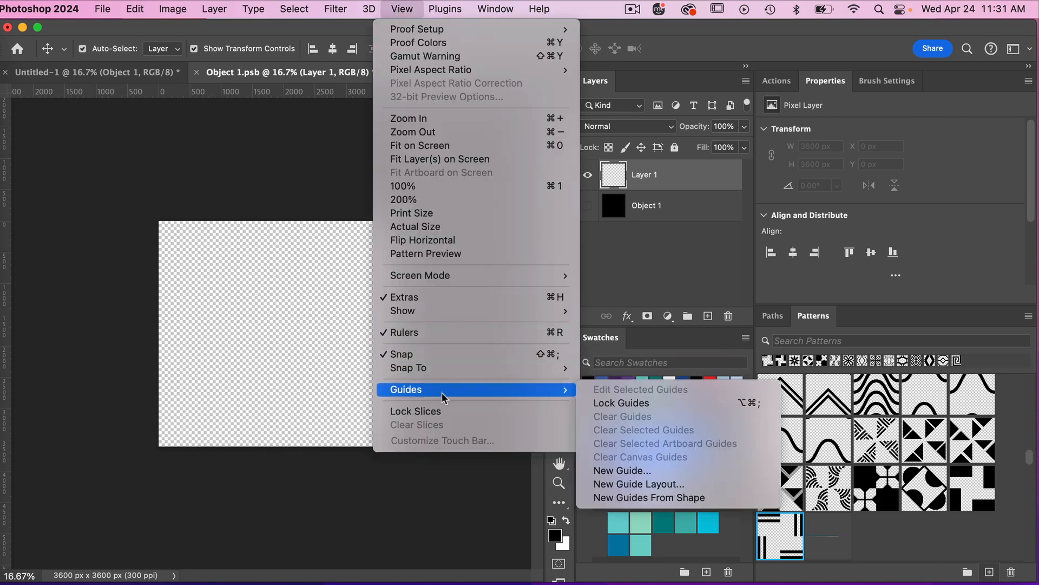
left_click(634, 483)
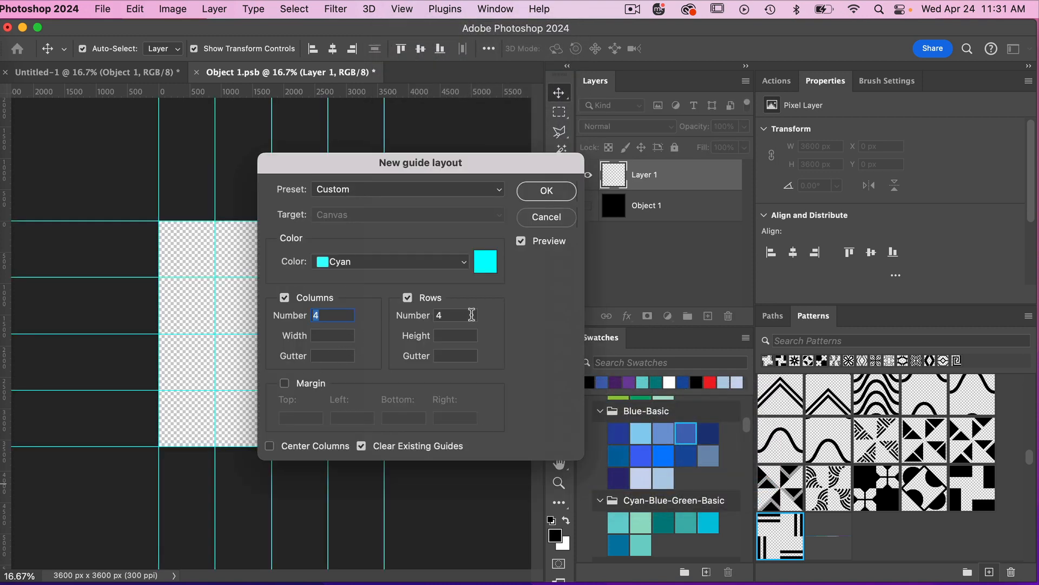
left_click(544, 194)
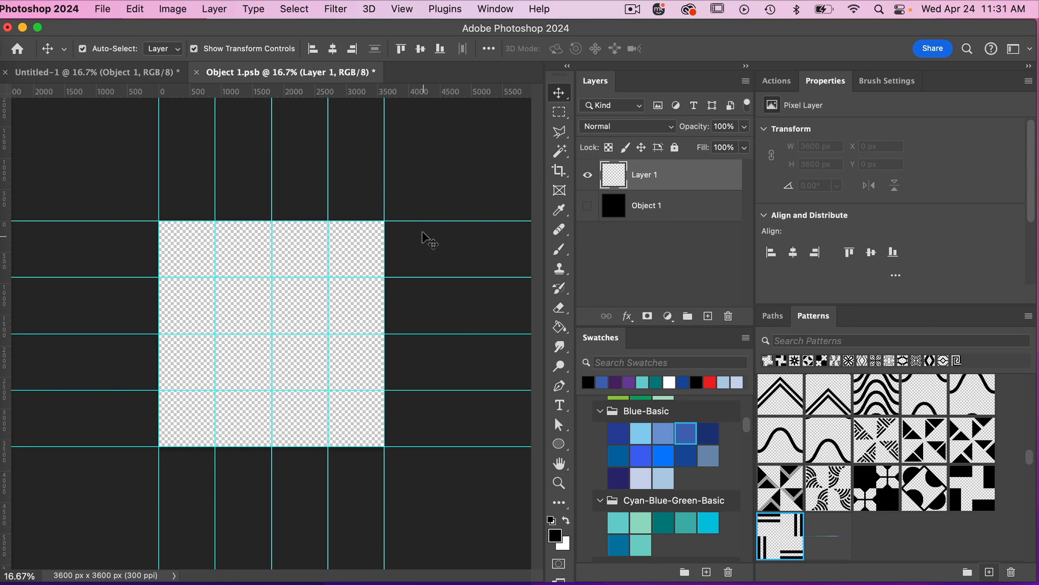
Step: Fill the grid's full top row, second row's rightmost cell and third row's three rightmost cells with black on Layer 1, then save to update the tile
left_click(560, 114)
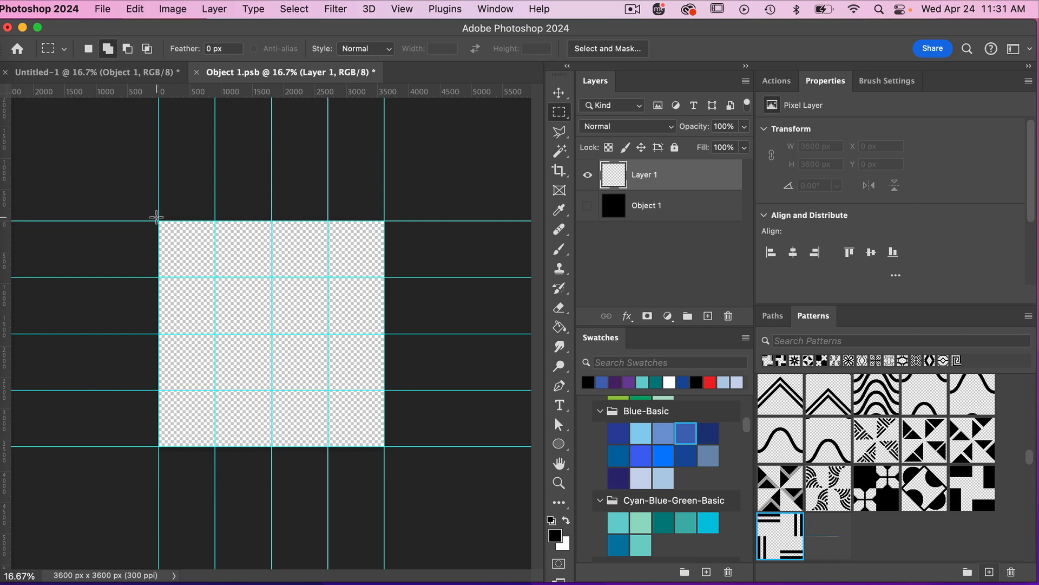
left_click_drag(155, 217, 387, 389)
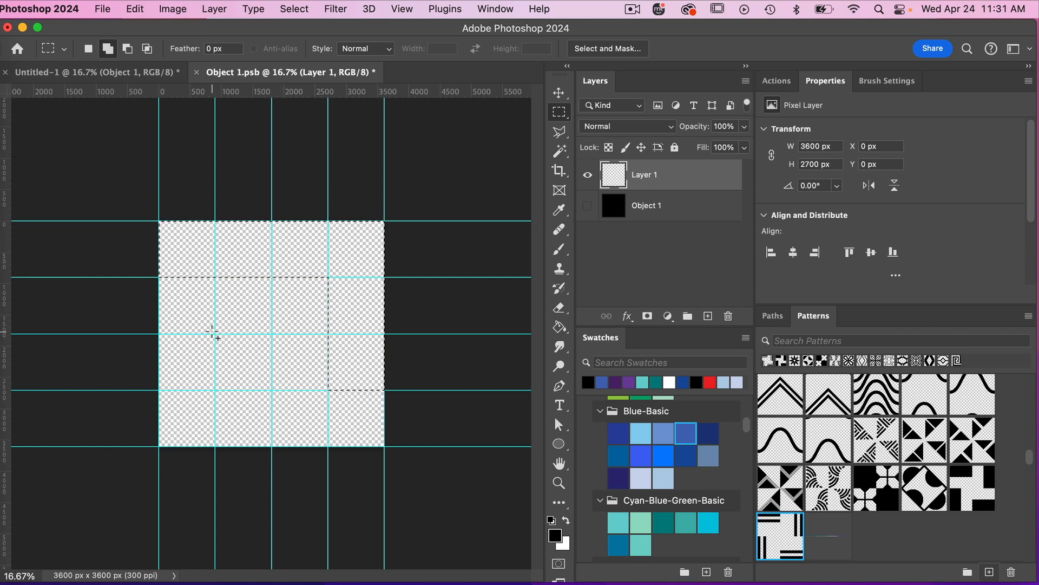
left_click_drag(214, 335, 328, 389)
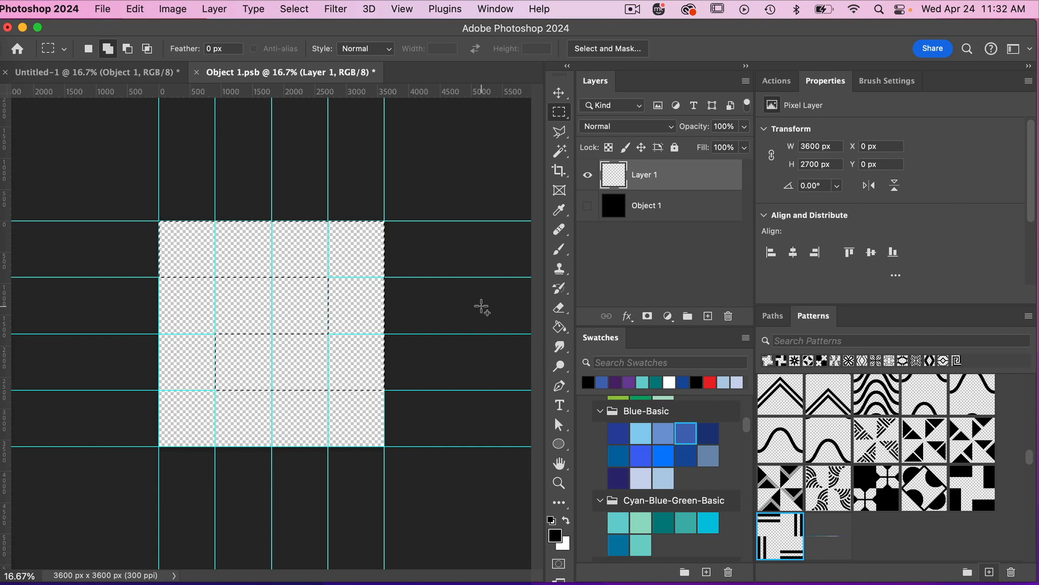
key("alt+BackSpace")
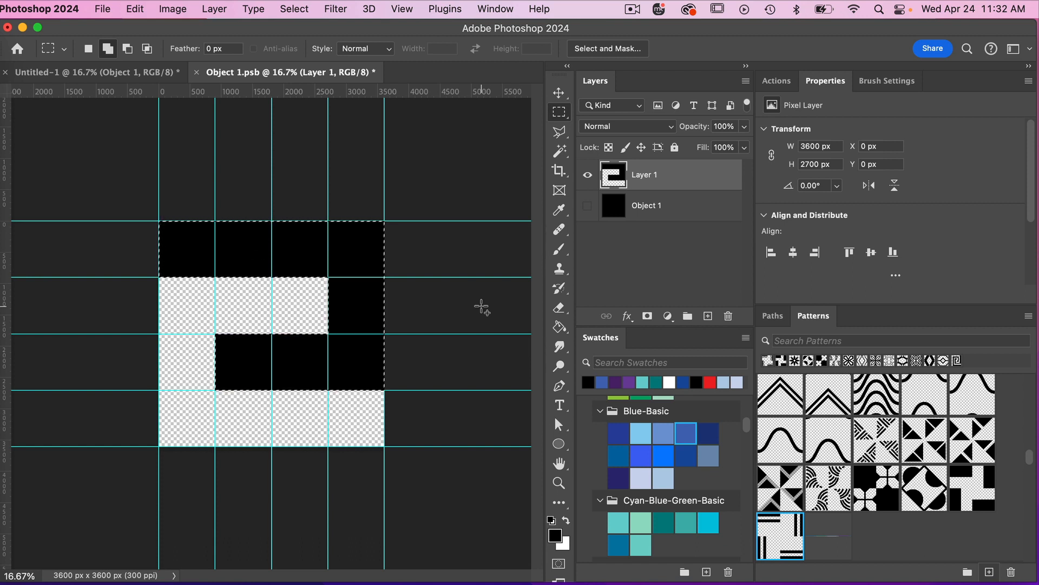
key("super+d")
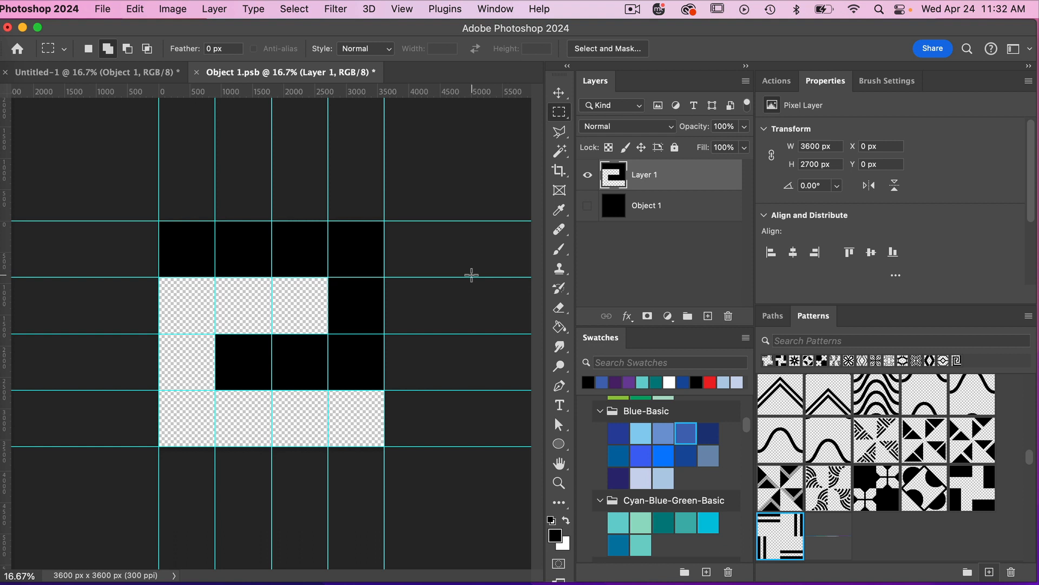
key("super+s")
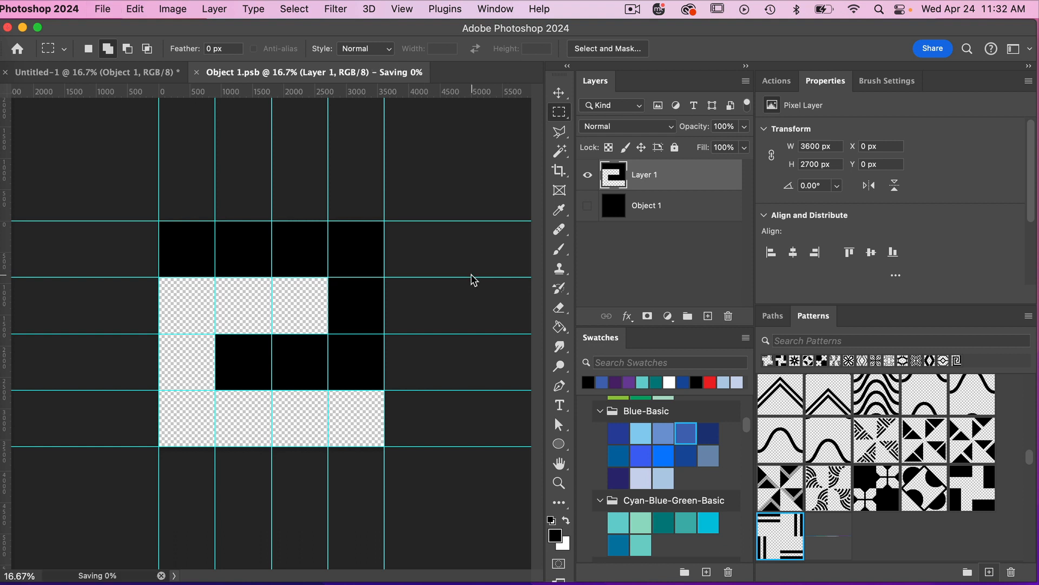
left_click(133, 75)
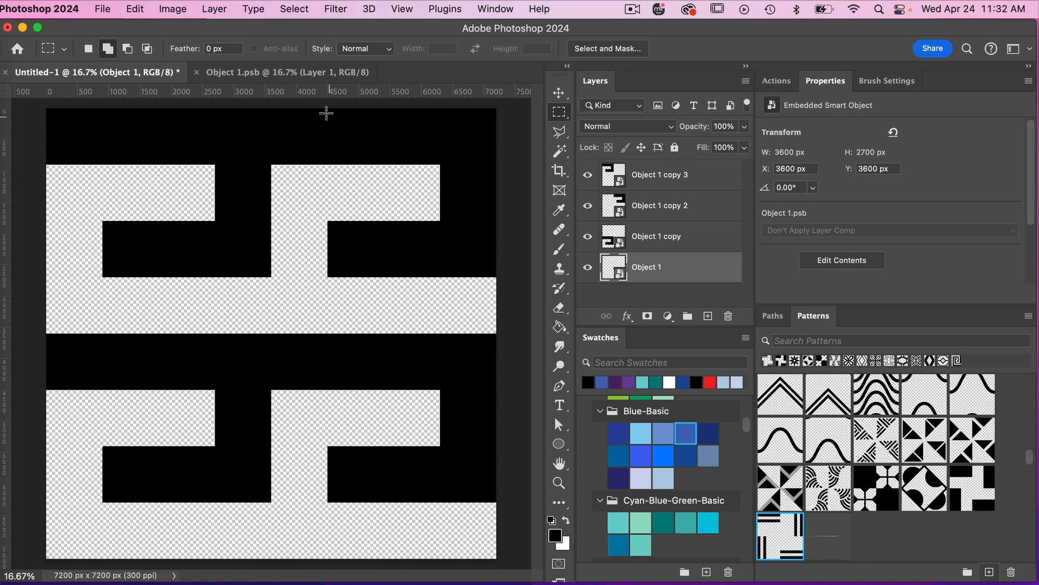
Step: Show the Object 1 layer inside the smart object at 50% opacity and save it to update the main tile
left_click(301, 71)
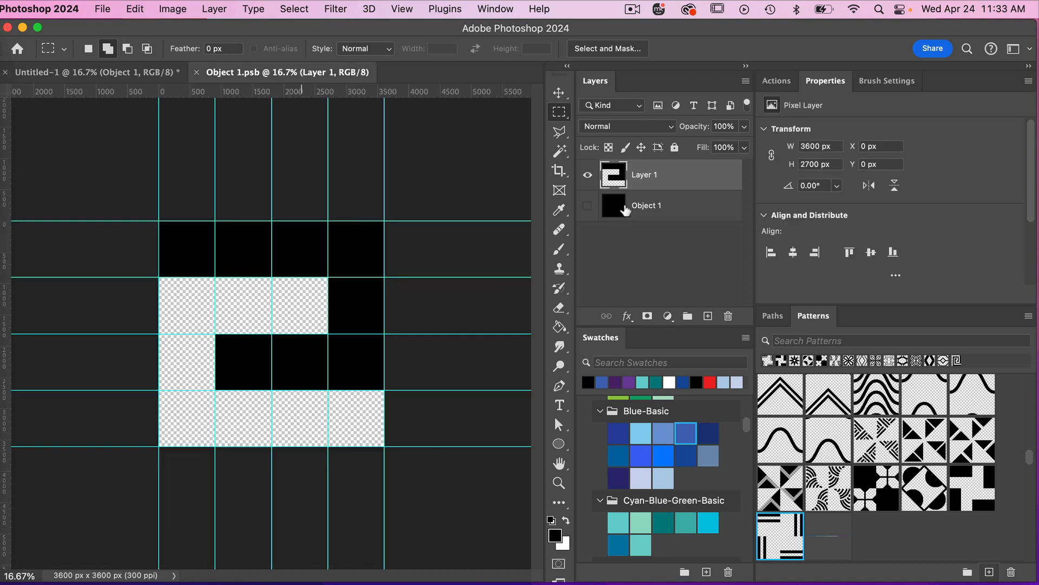
left_click(588, 205)
left_click(649, 209)
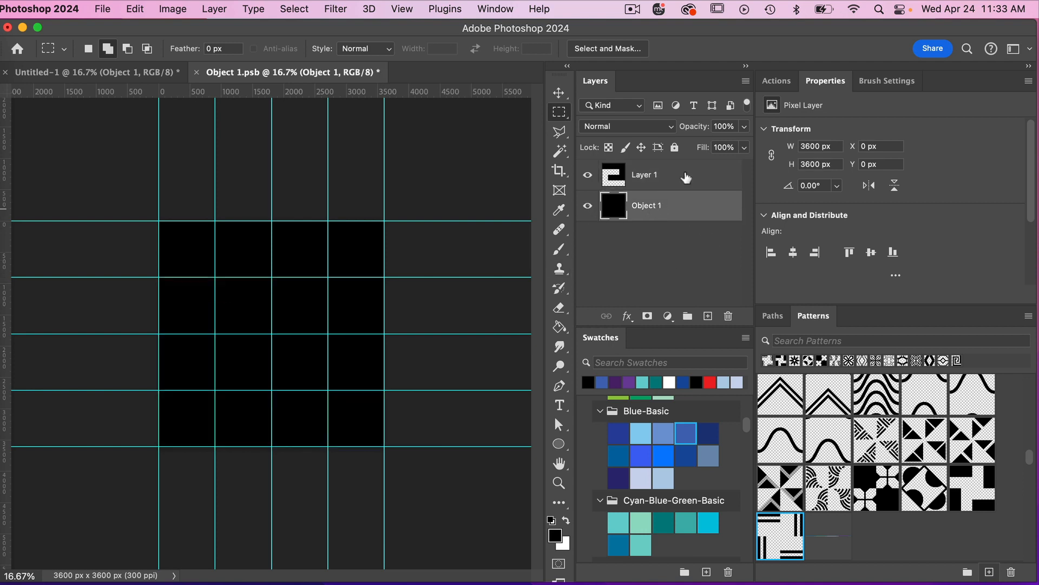
left_click(723, 125)
type("50")
key("Return")
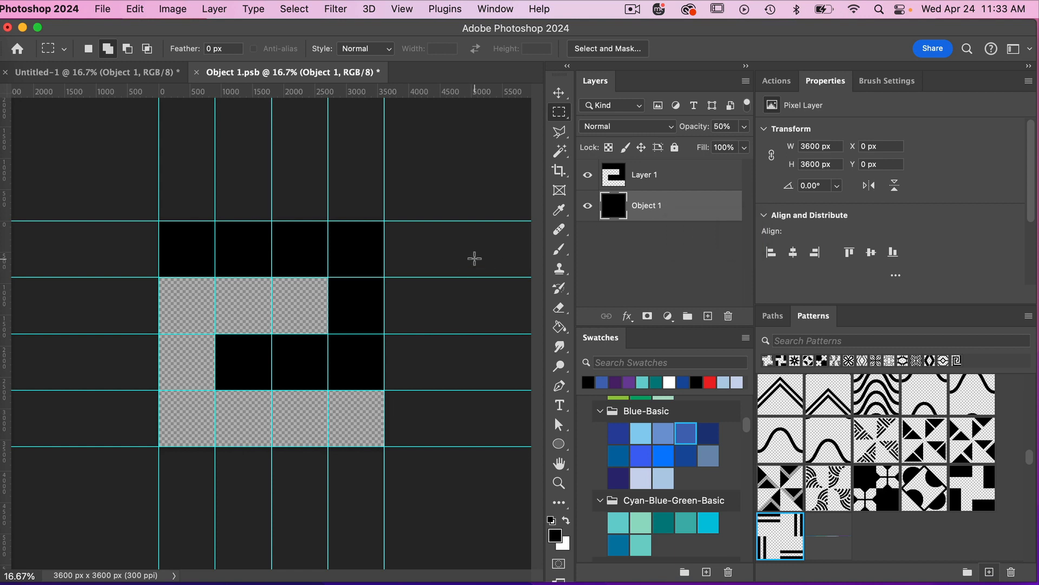
key("super+s")
left_click(157, 72)
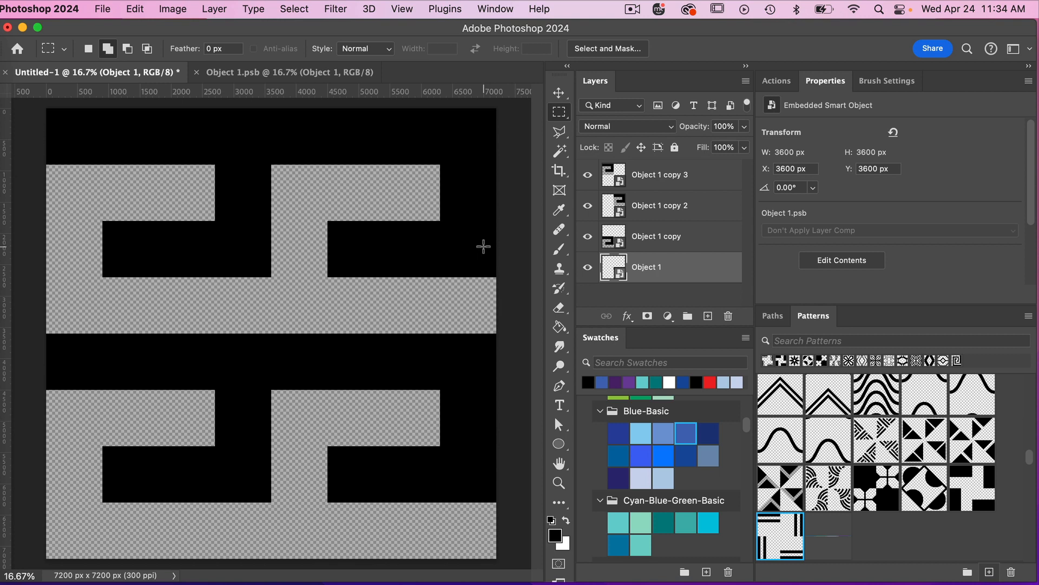
Step: Flip the tile's upper-right quadrant, Object 1 copy 2, horizontally and vertically
left_click(559, 94)
left_click(423, 180)
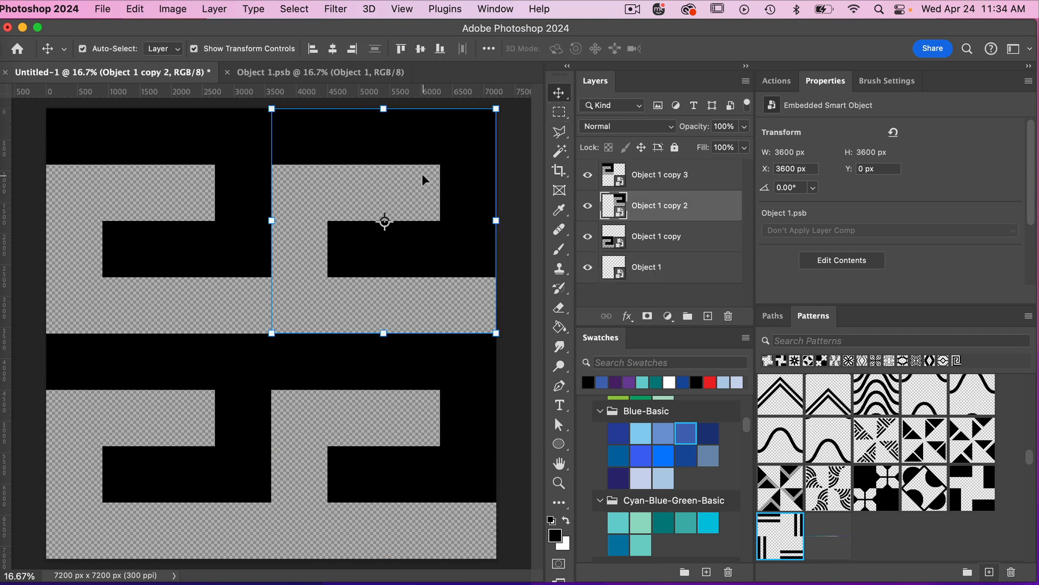
left_click(134, 9)
mouse_move(190, 356)
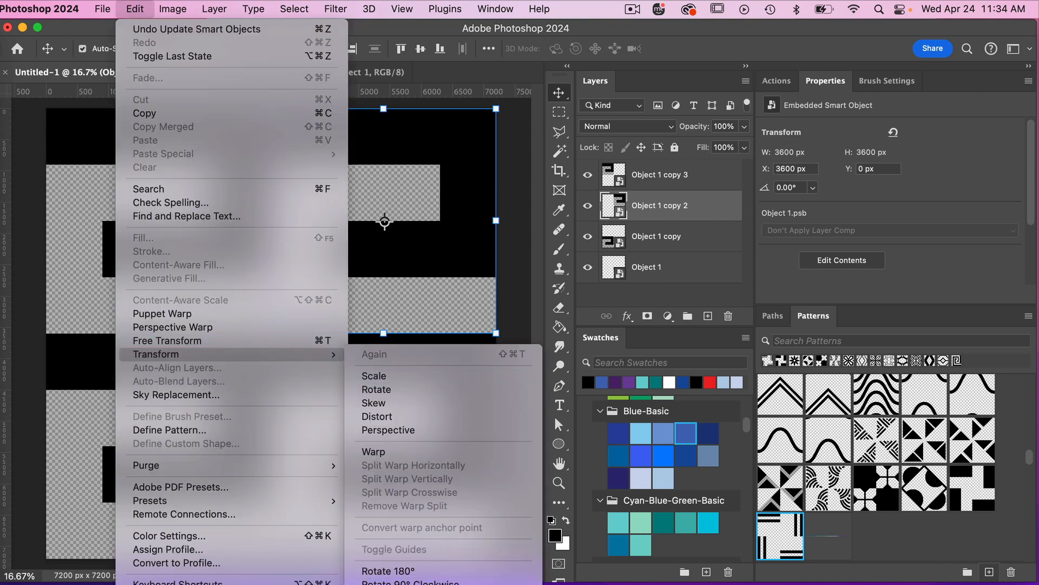
left_click(388, 570)
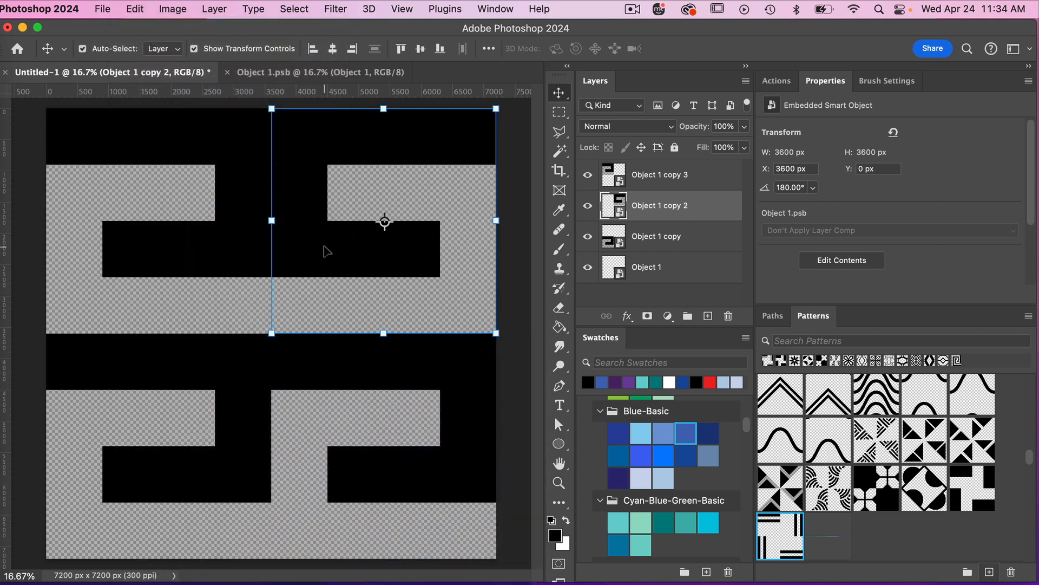
left_click(136, 9)
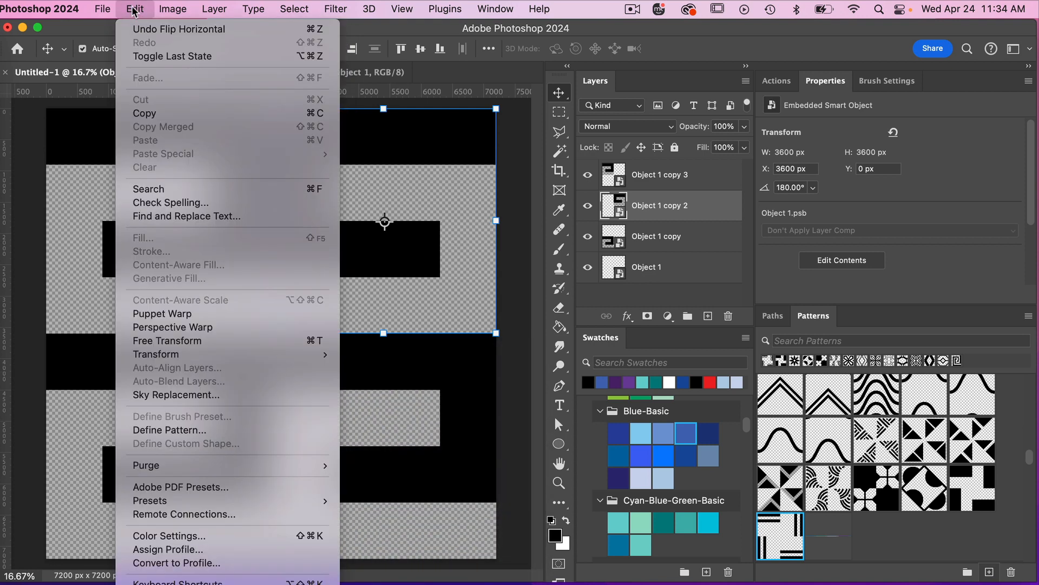
mouse_move(174, 354)
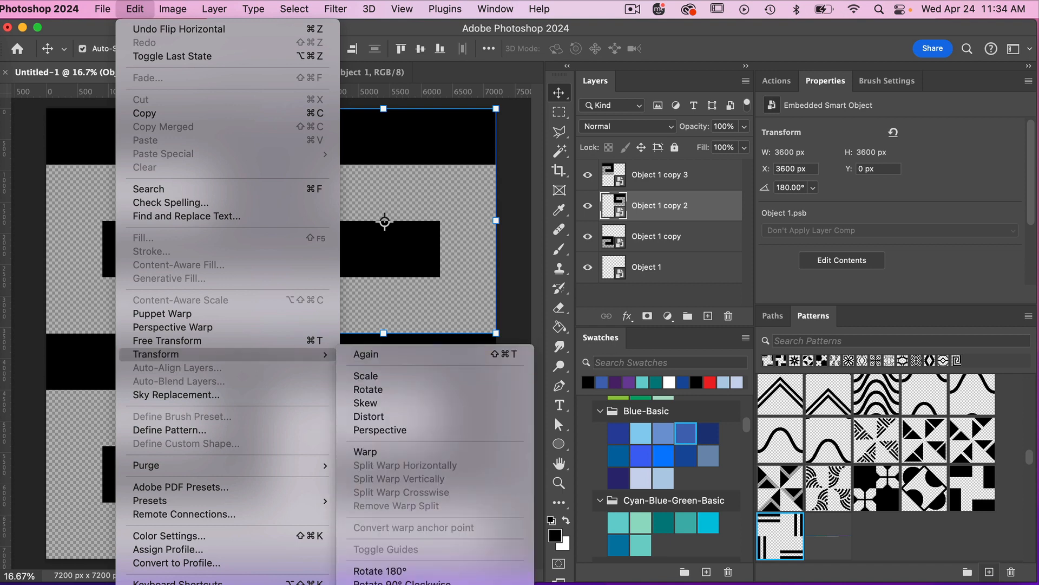
left_click(379, 584)
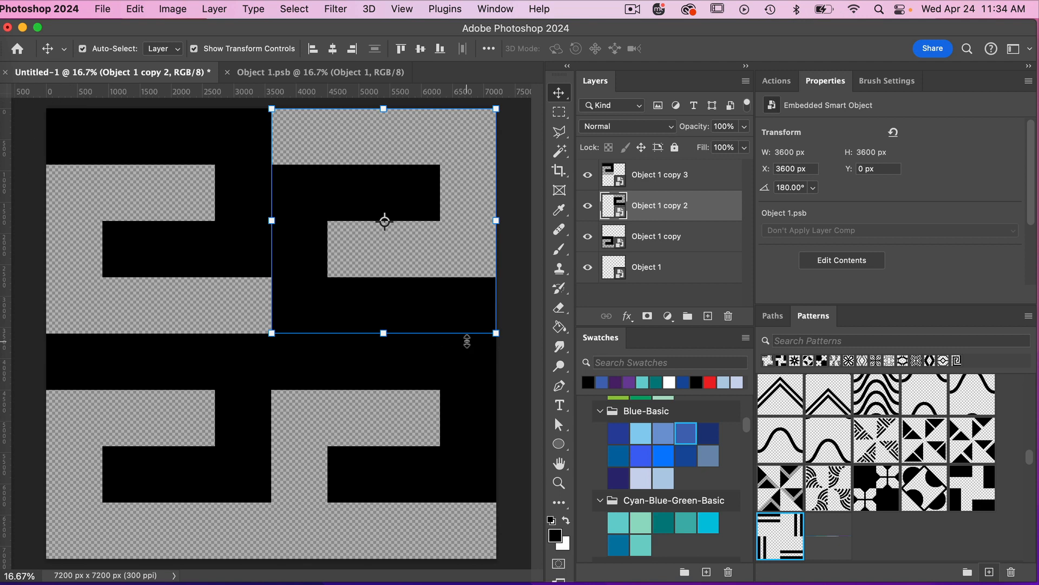
Step: Flip the tile's lower-right quadrant, the Object 1 layer, horizontally and vertically, and leave no layer selected
left_click(482, 395)
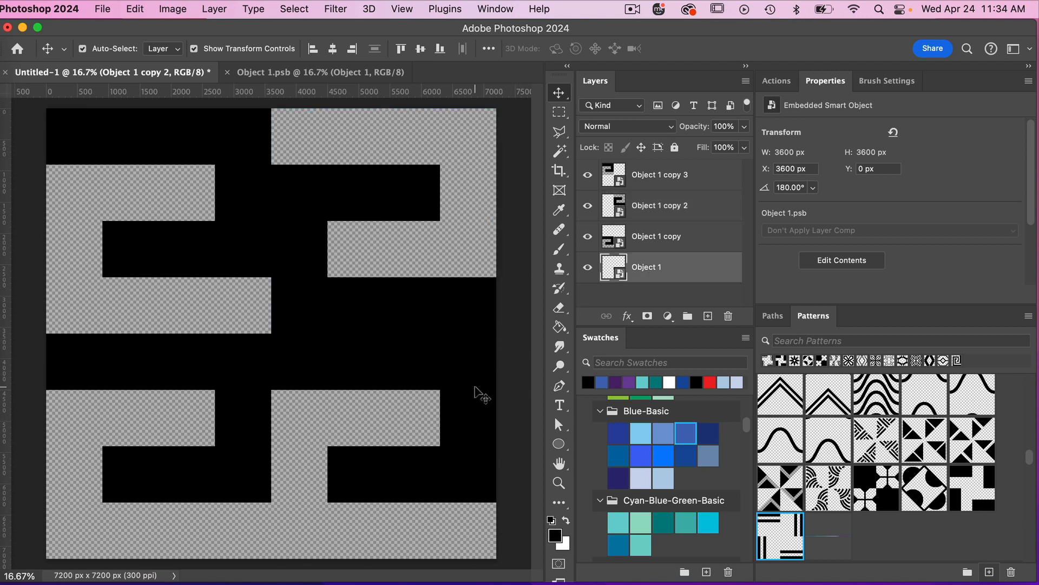
left_click(135, 9)
mouse_move(173, 358)
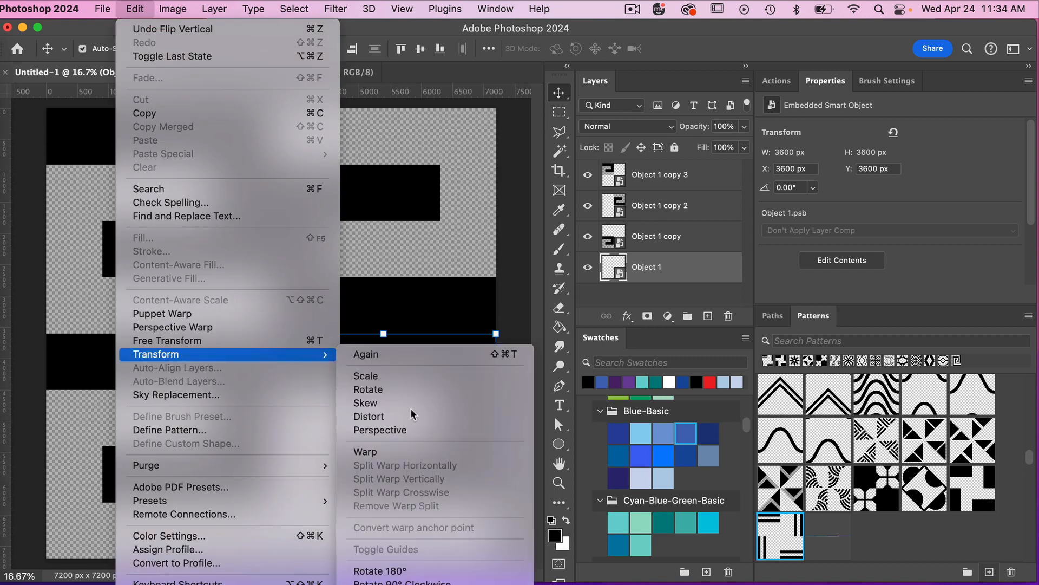
left_click(383, 584)
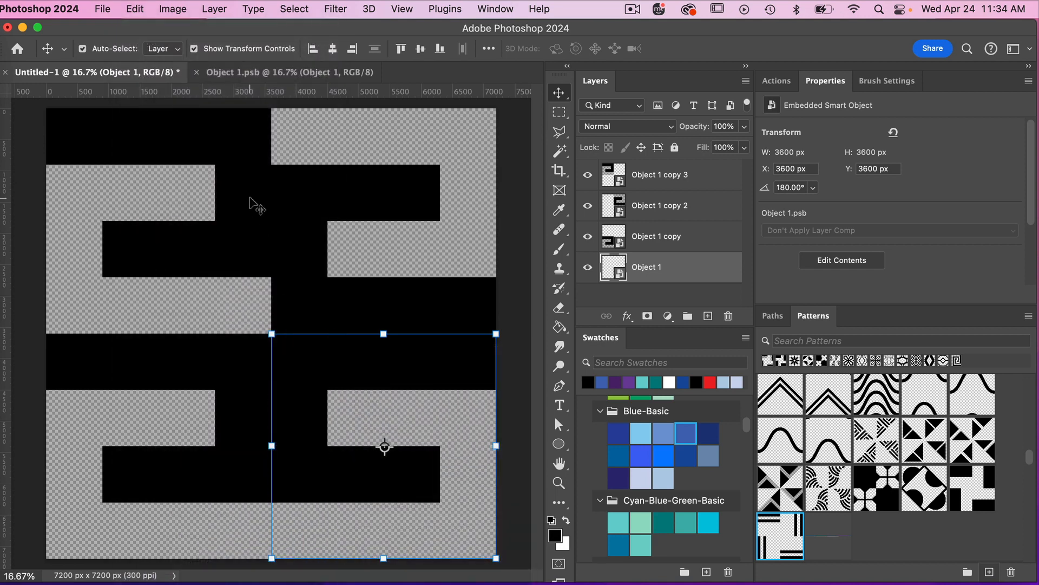
left_click(136, 8)
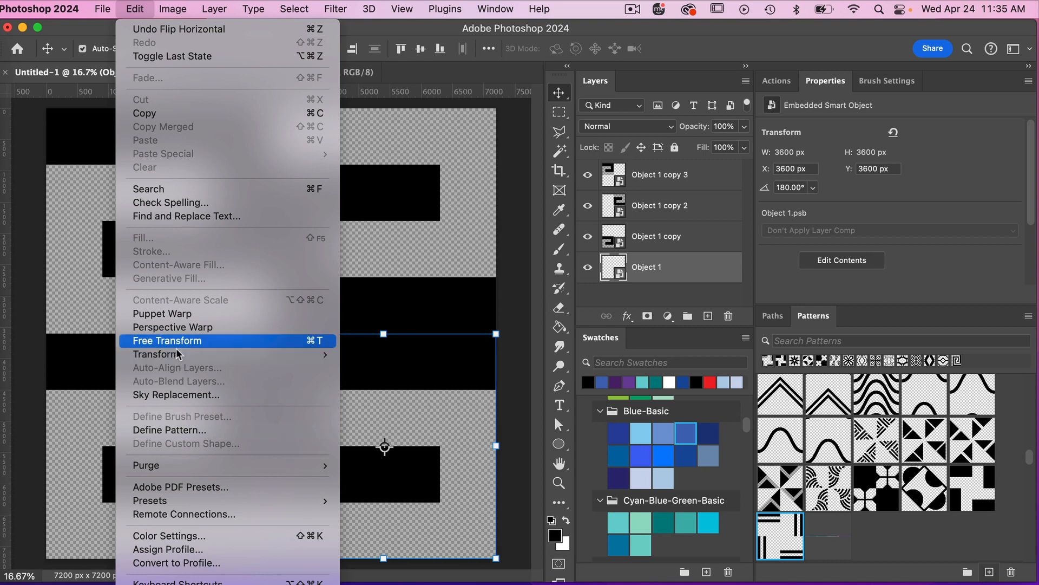
mouse_move(178, 359)
left_click(385, 584)
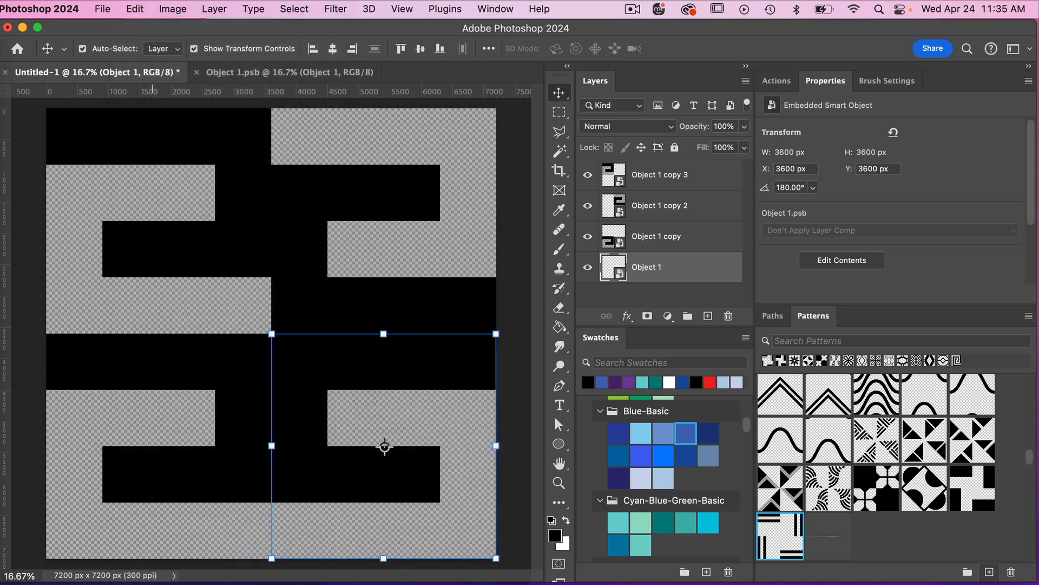
left_click(521, 377)
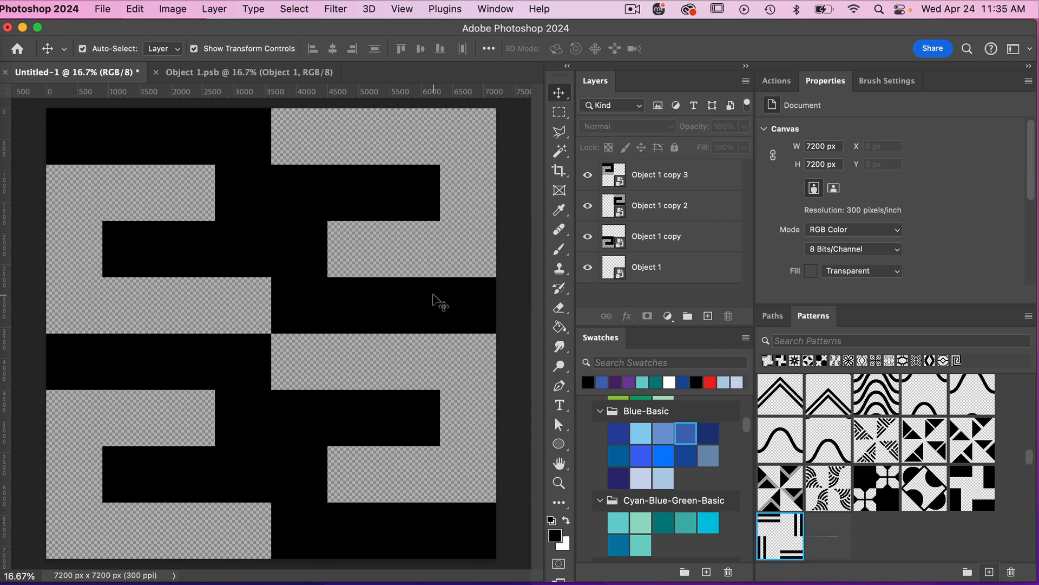
Step: Turn on Pattern Preview for the main document and examine how the tile repeats beyond the canvas
key("super+minus")
key("super+minus")
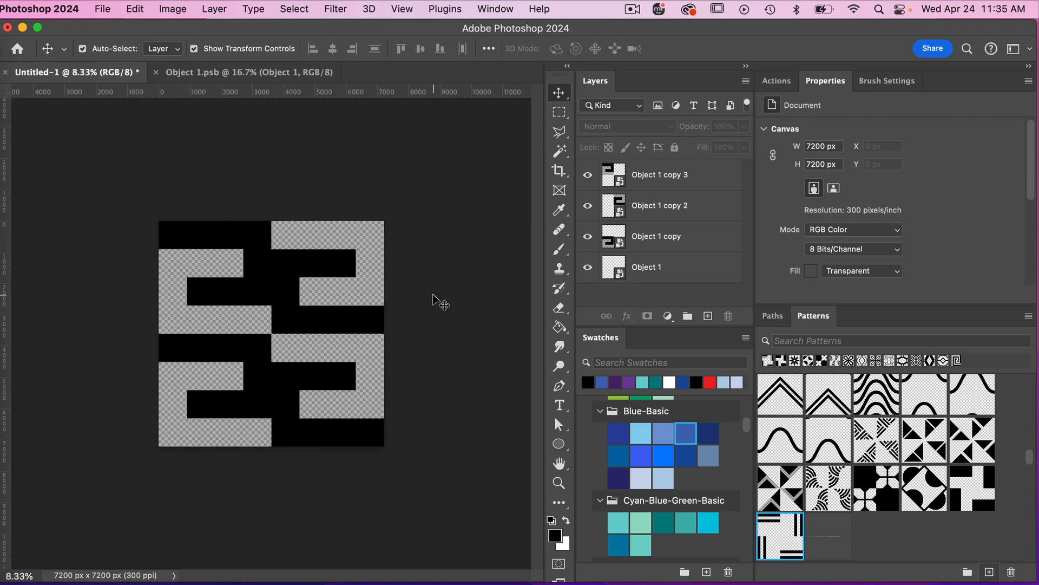
left_click(402, 13)
left_click(430, 255)
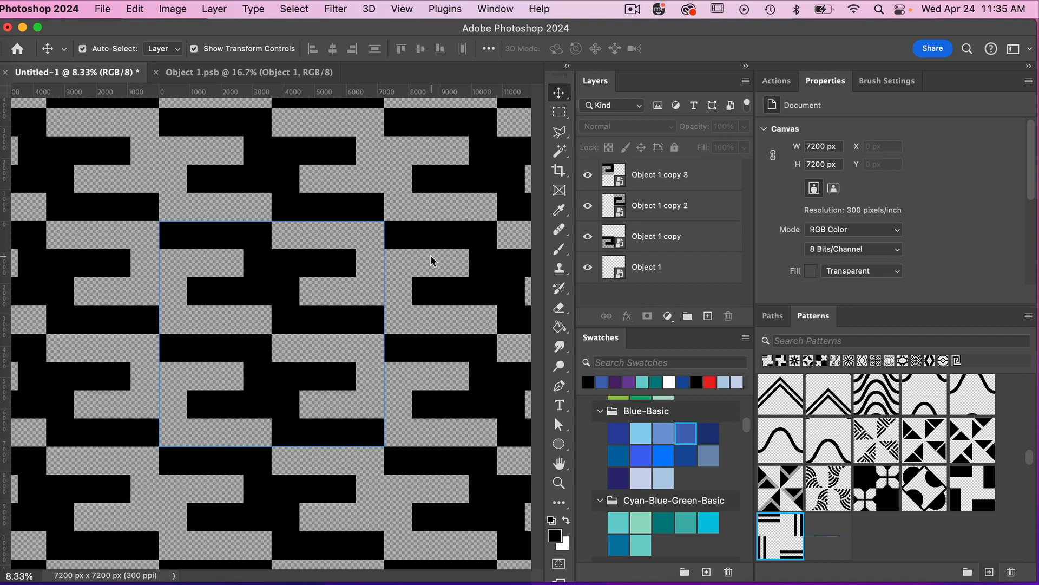
key("super+minus")
key("super+minus")
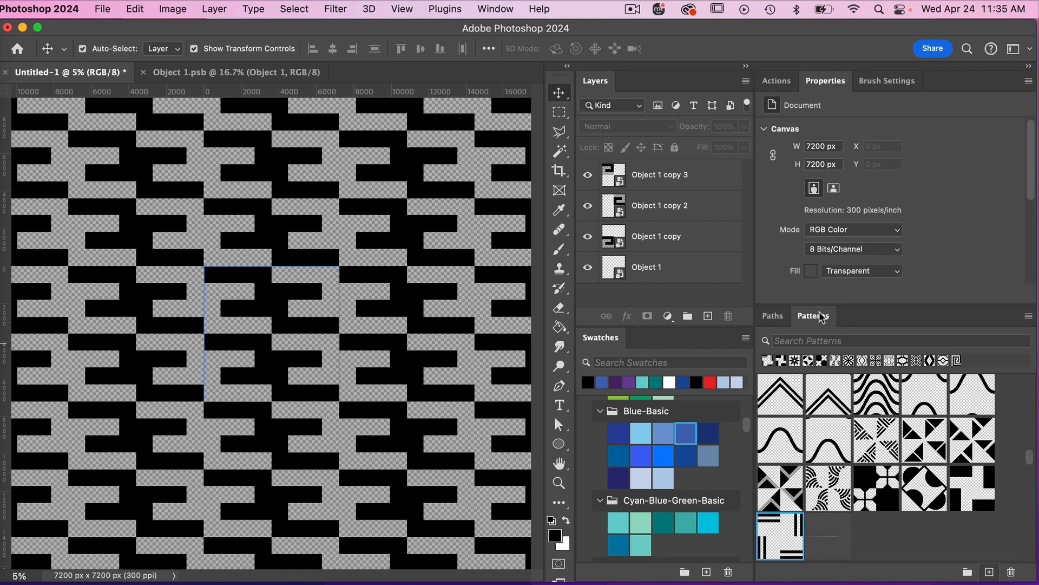
Step: Save the finished tile as a new pattern preset under the suggested name
left_click(496, 9)
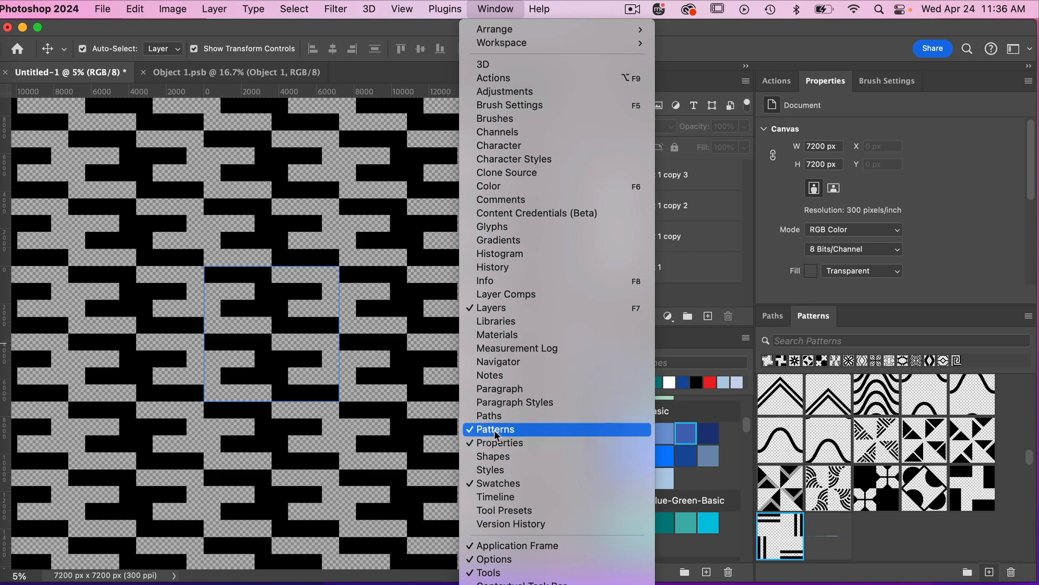
left_click(932, 538)
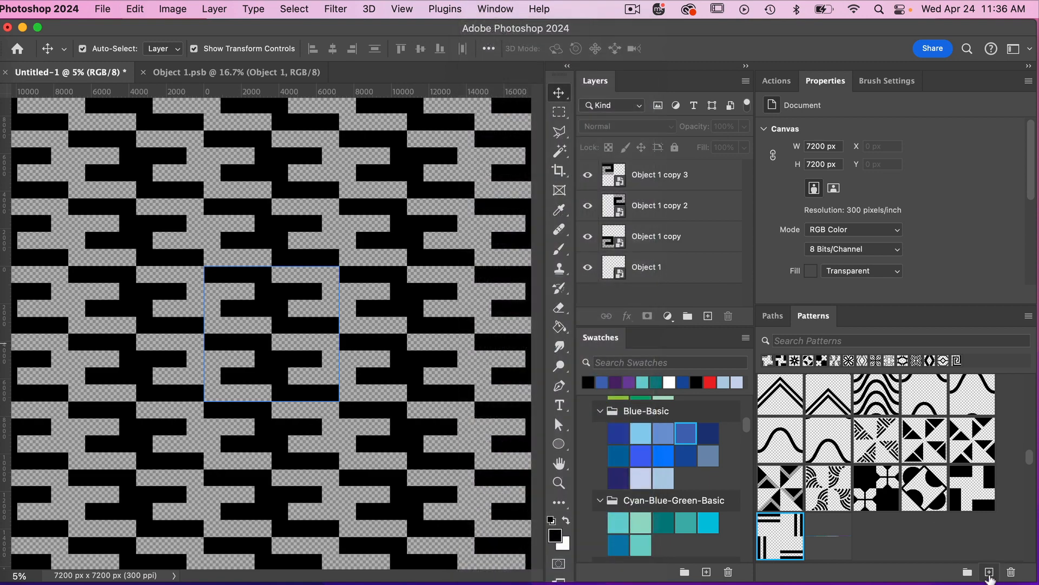
left_click(989, 572)
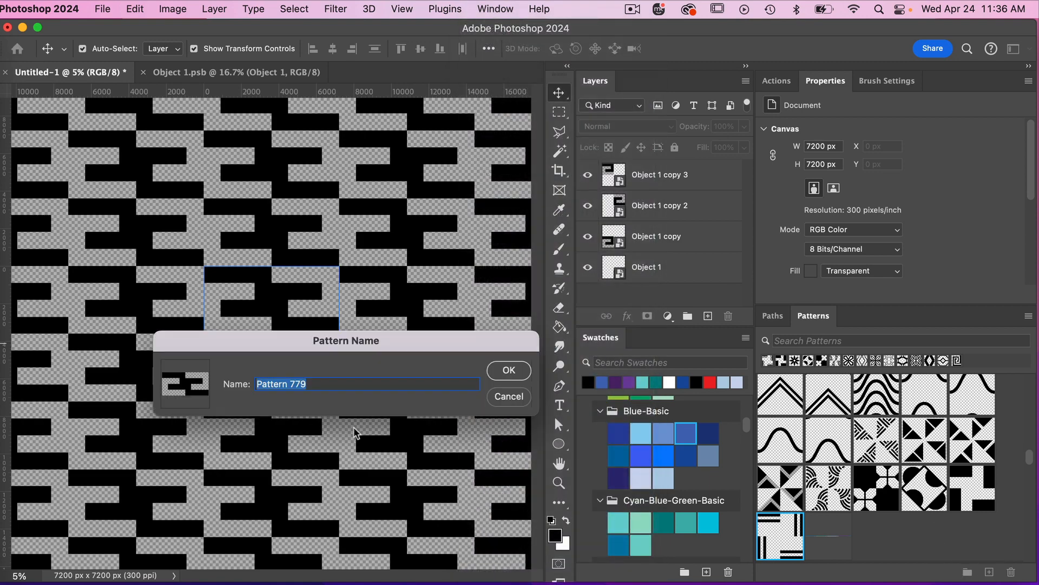
left_click(512, 372)
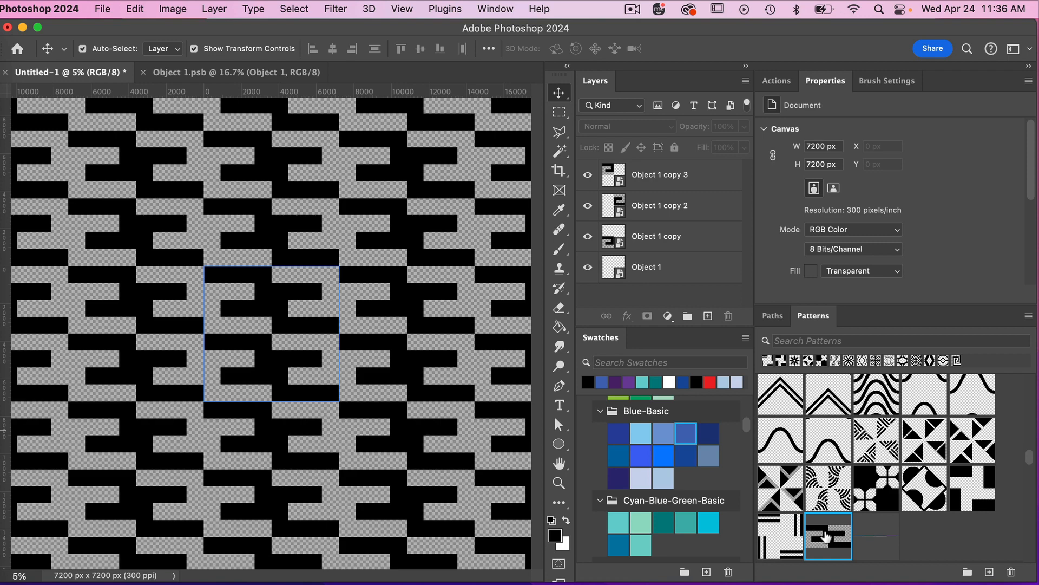
Step: In the Object 1.psb smart object, hide the semi-transparent Object 1 background layer, save the contents and return to the main document
left_click(233, 72)
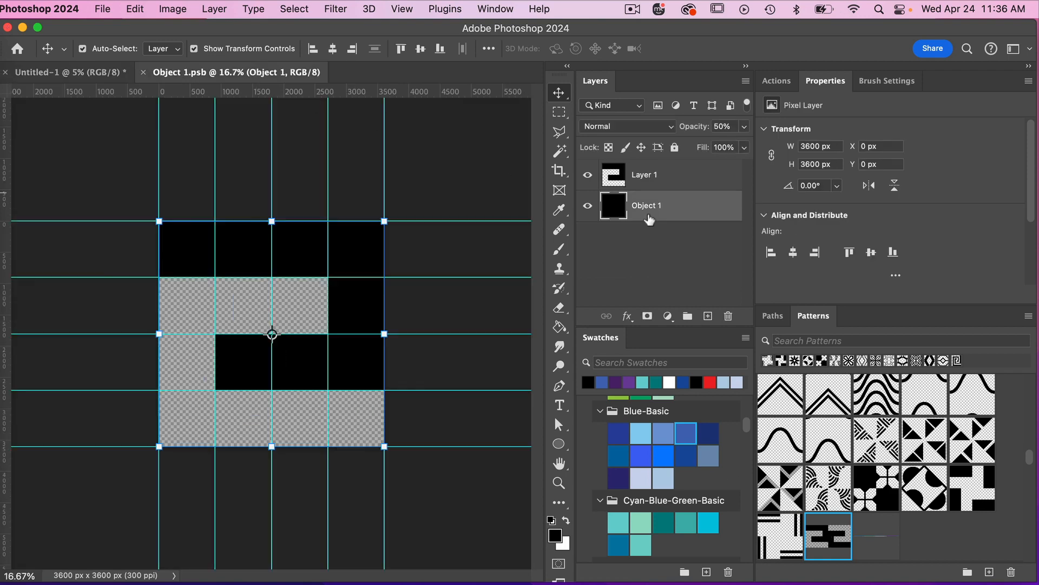
left_click(587, 205)
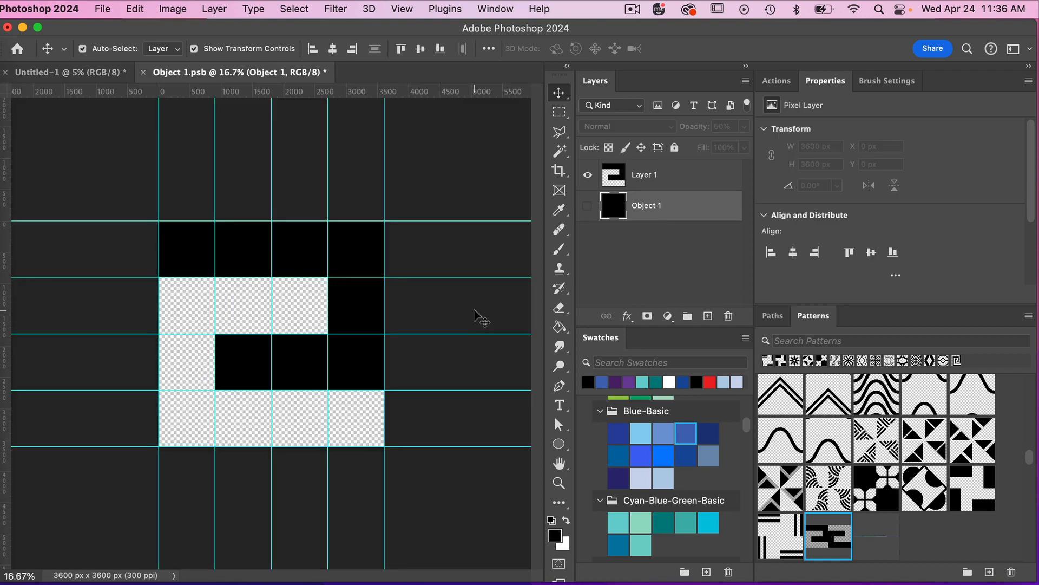
key("ctrl+s")
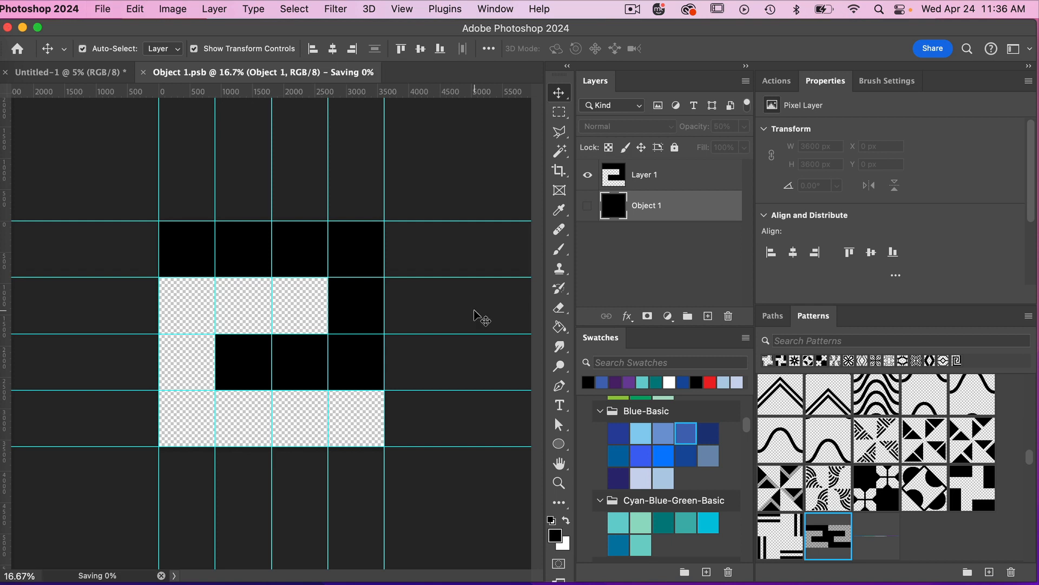
left_click(104, 74)
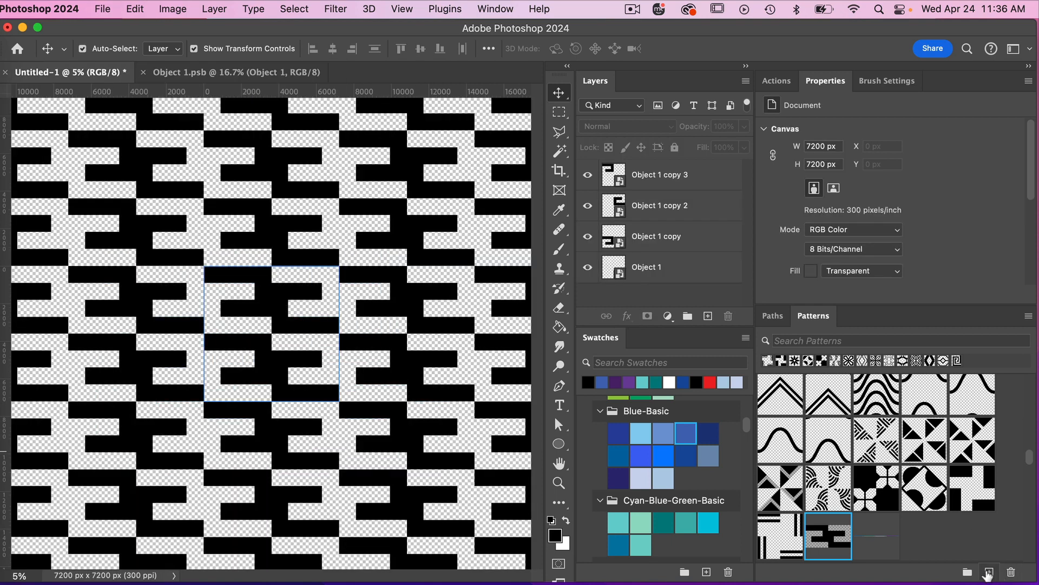
Step: Save the transparent-background tile as a new pattern preset under the suggested name, and turn off Pattern Preview
left_click(989, 572)
key("Return")
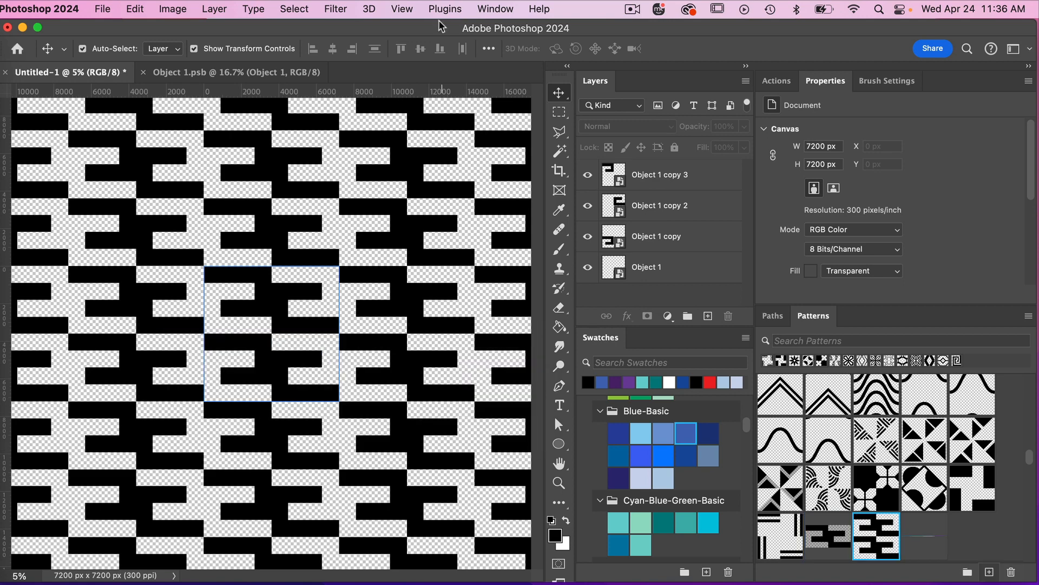
left_click(409, 9)
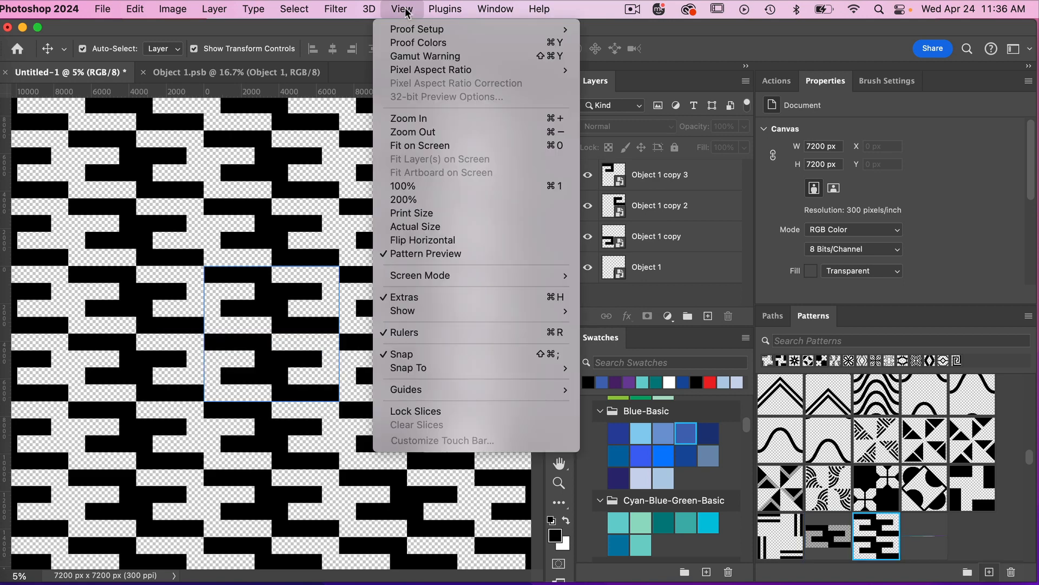
left_click(431, 254)
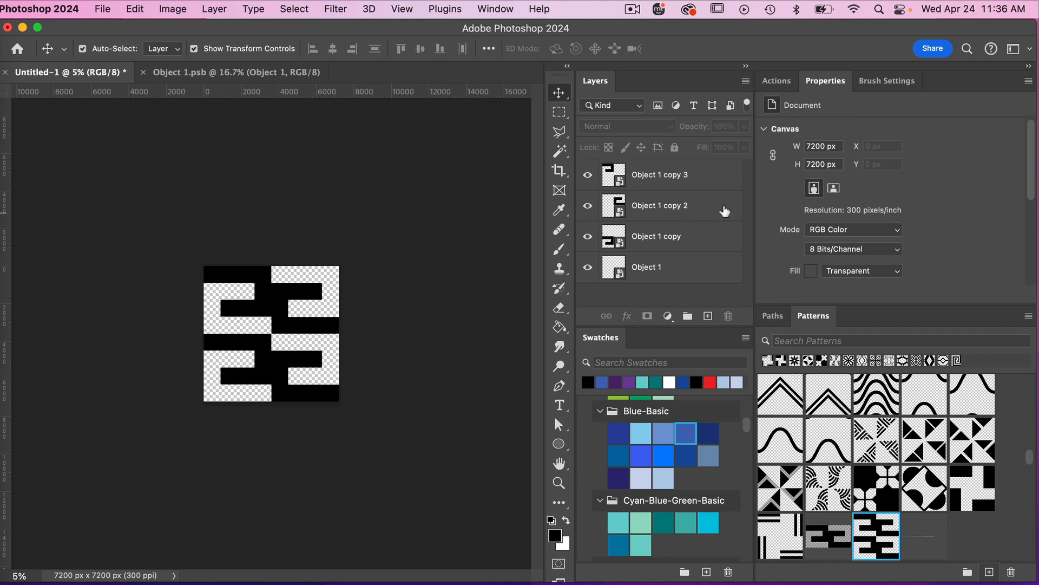
Step: Group all four quadrant layers, from Object 1 copy 3 down to Object 1
left_click(678, 184)
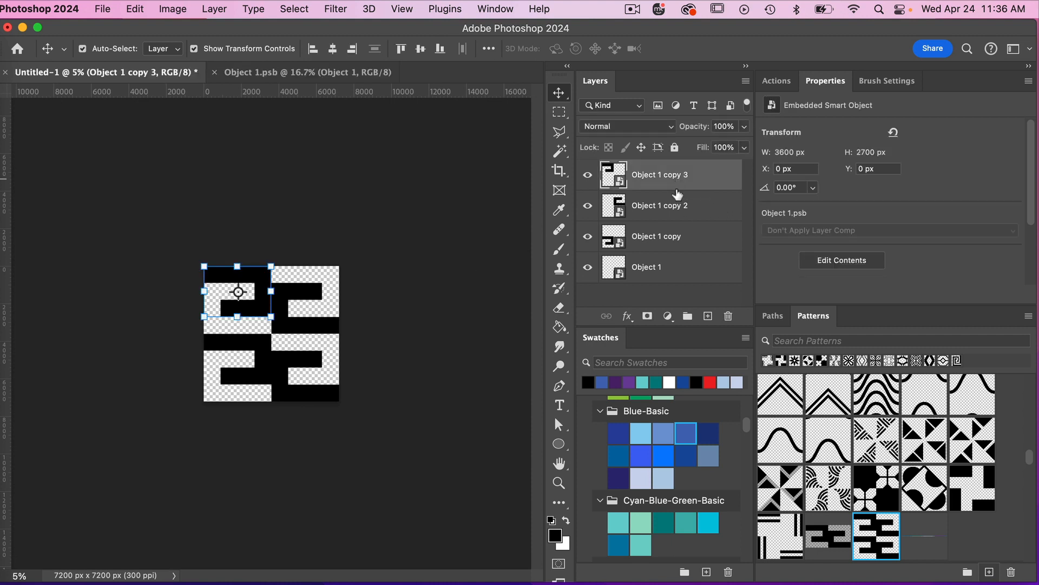
left_click(665, 267, "shift")
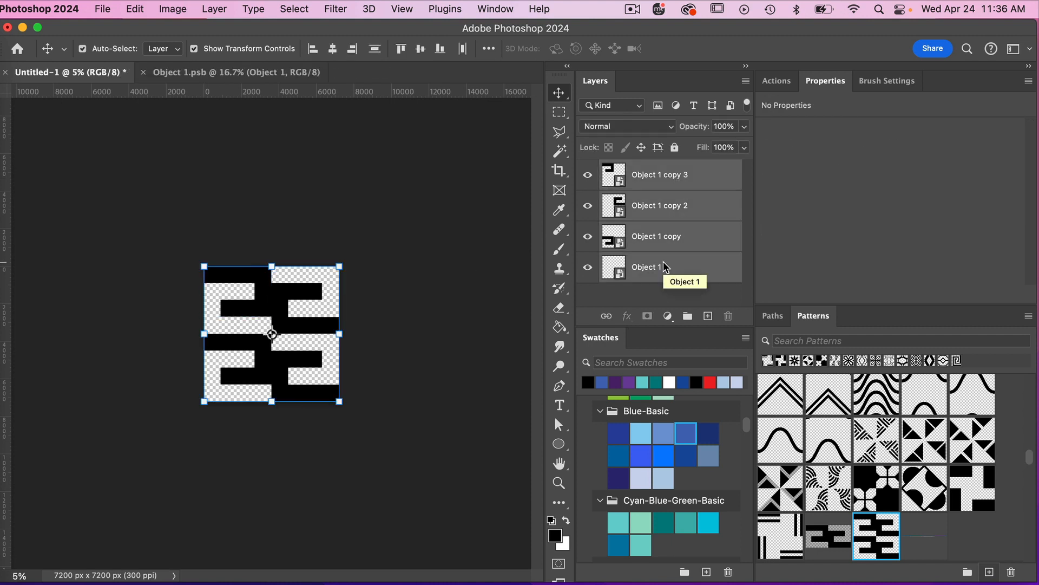
key("super+g")
Step: Add a new layer above Group 1, hide the group, and apply the transparent-background pattern preset to the new layer
left_click(706, 320)
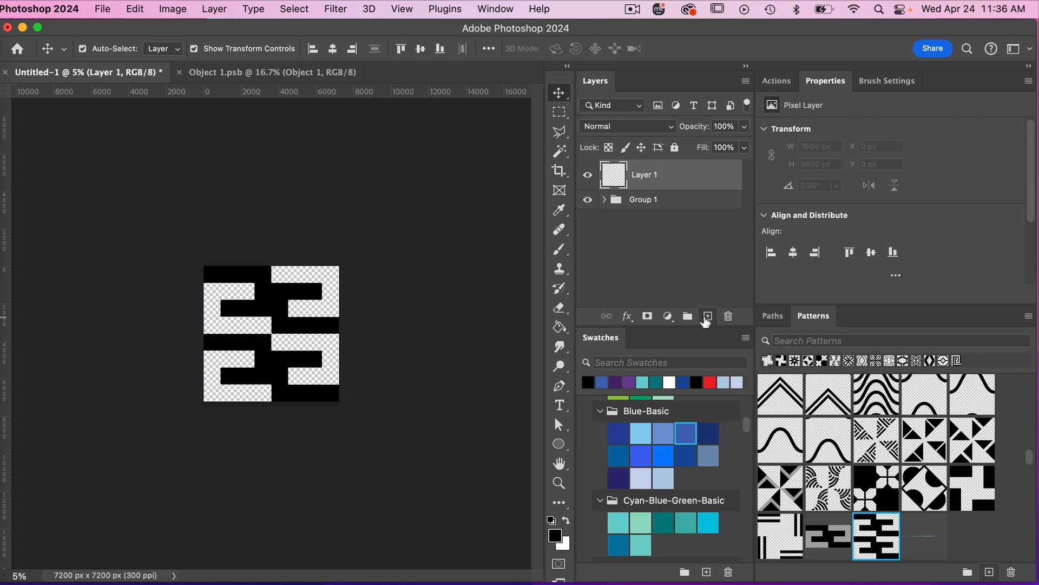
left_click(588, 200)
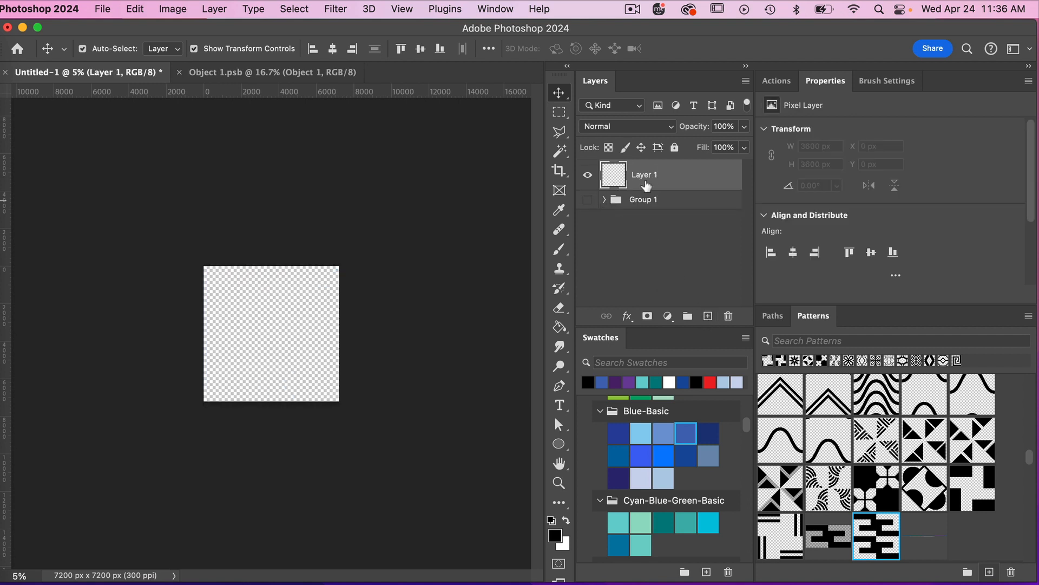
left_click(874, 535)
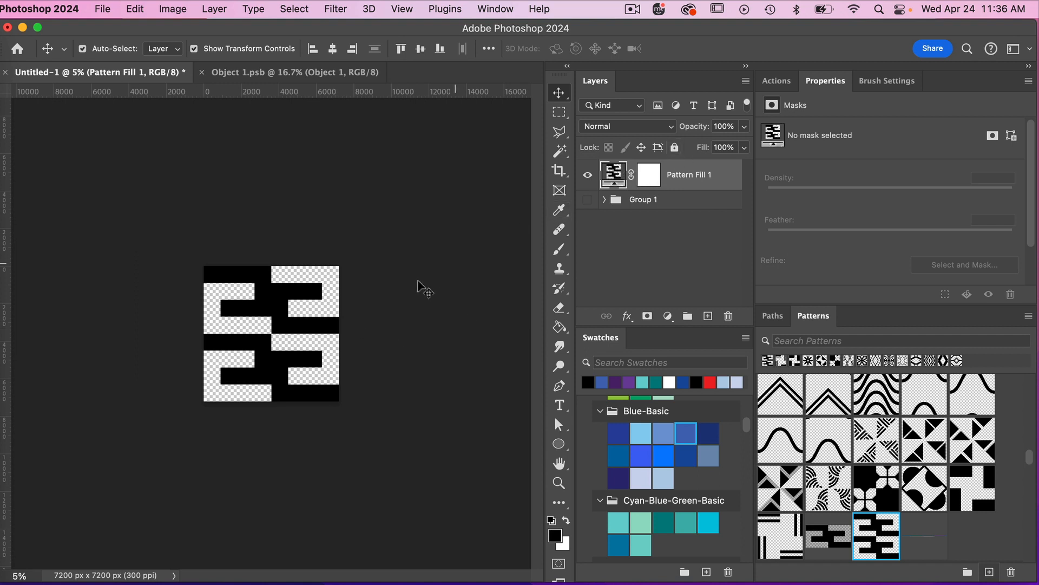
Step: Add a white (fff) Solid Color fill layer and place it directly beneath the Pattern Fill 1 layer
key("super+equal")
key("super+equal")
key("super+equal")
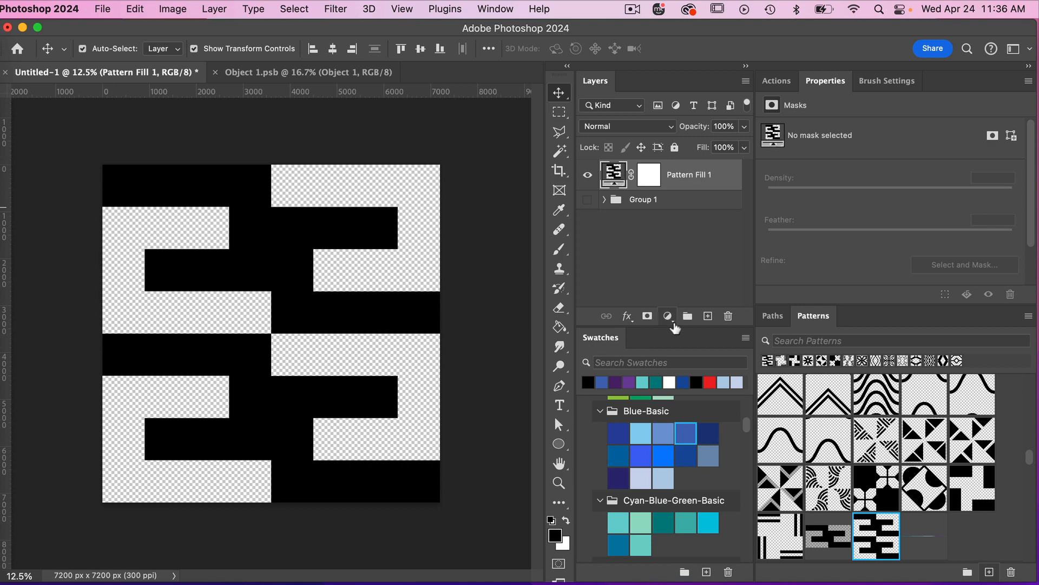
left_click(670, 319)
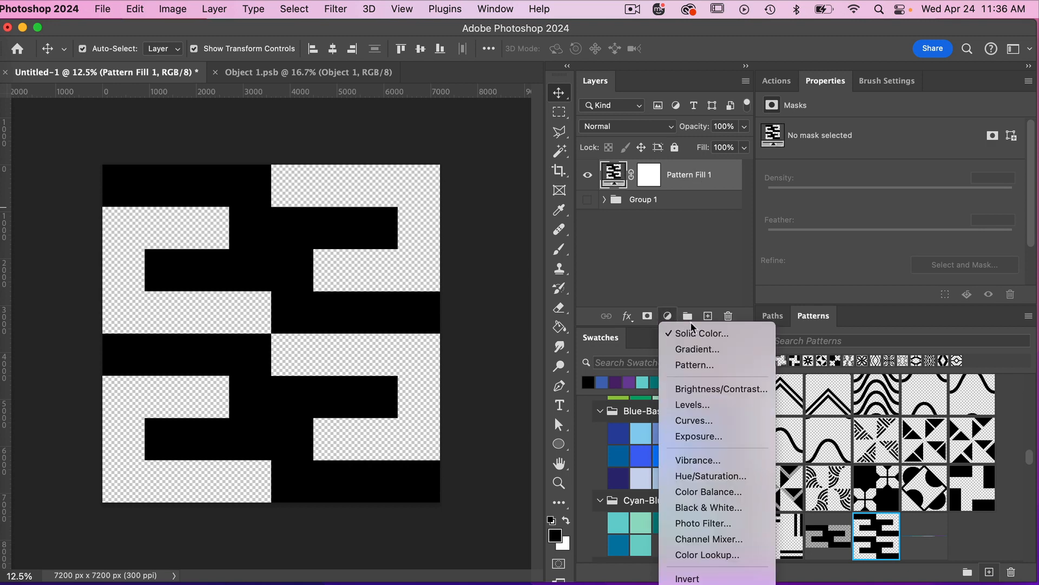
left_click(728, 335)
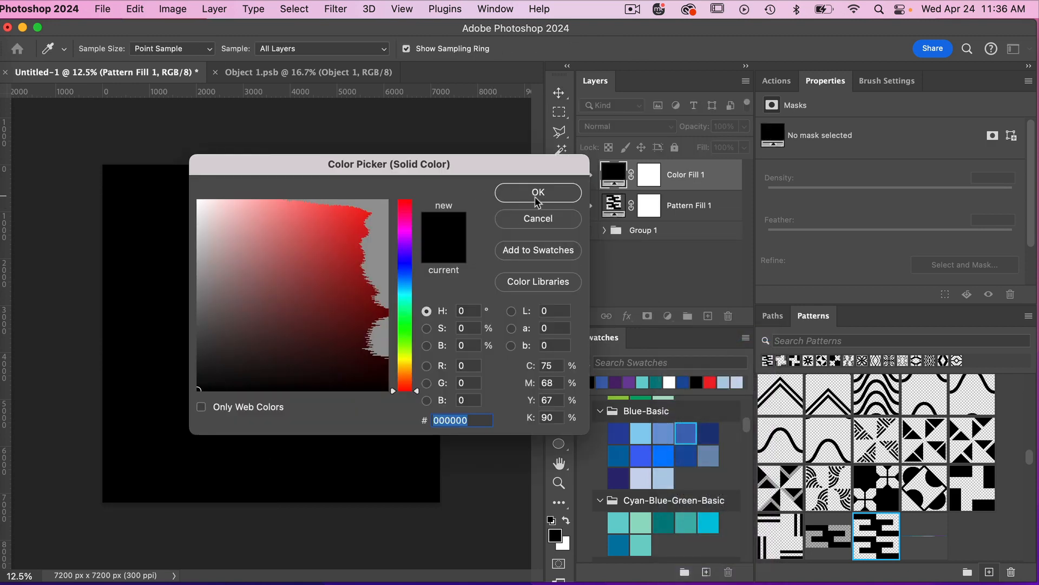
type("fff")
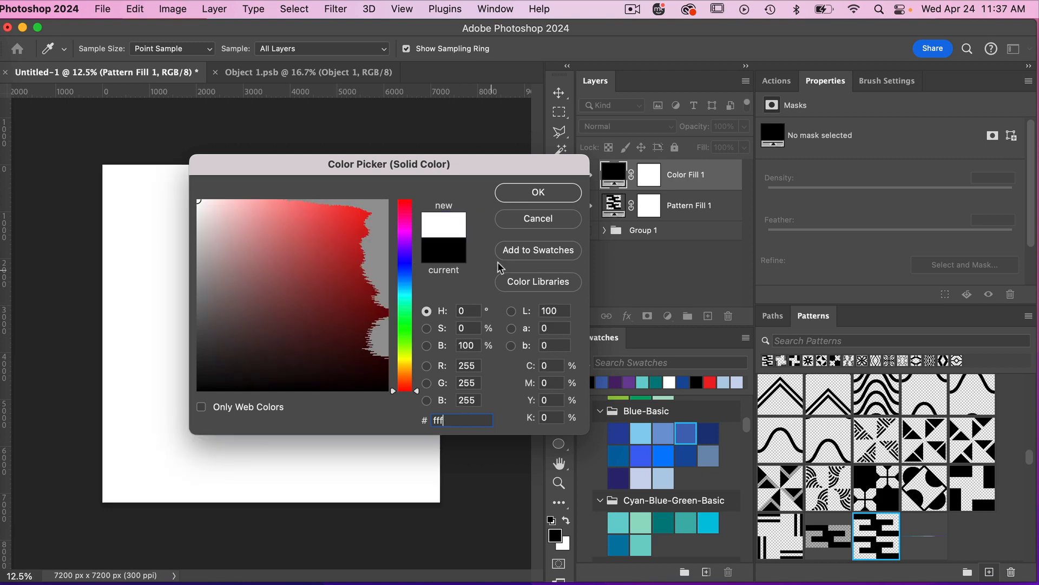
left_click(539, 193)
left_click_drag(700, 176, 698, 216)
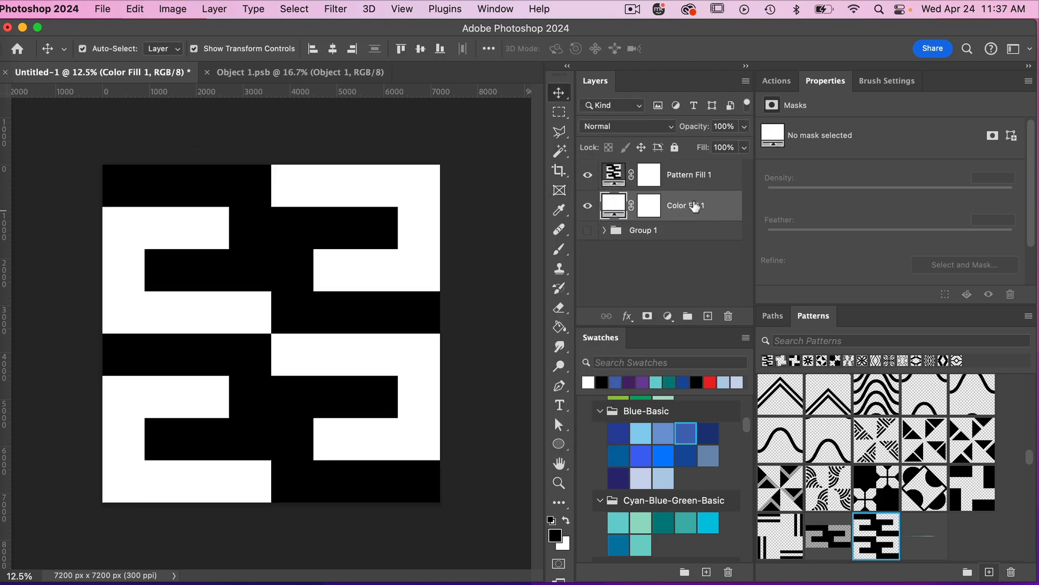
Step: Duplicate the white color fill layer and recolor the copy with the hot pink swatch from the Pink-Basic group
key("super+j")
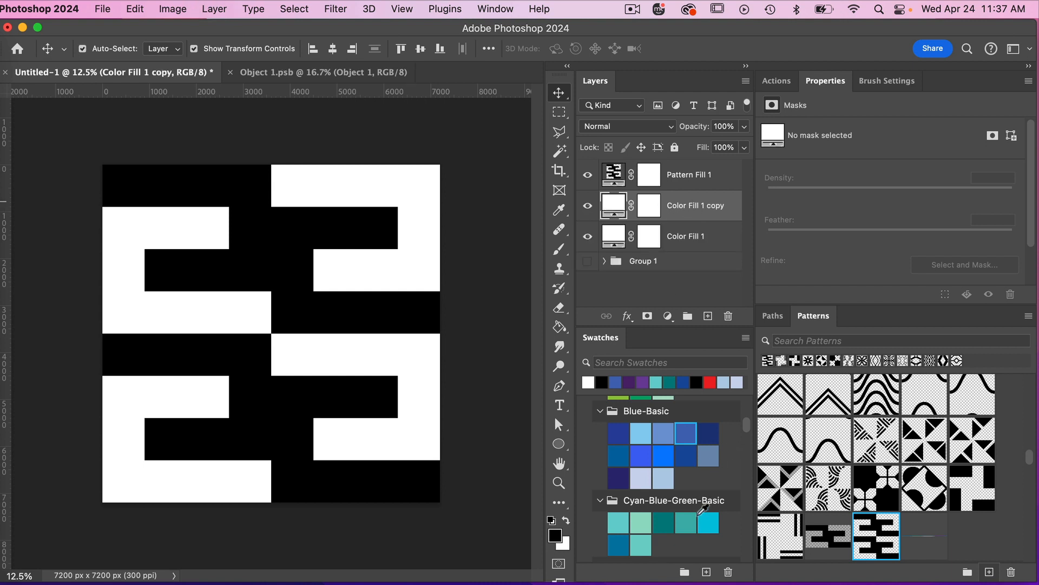
scroll(683, 515, "down", 5)
scroll(683, 515, "down", 2)
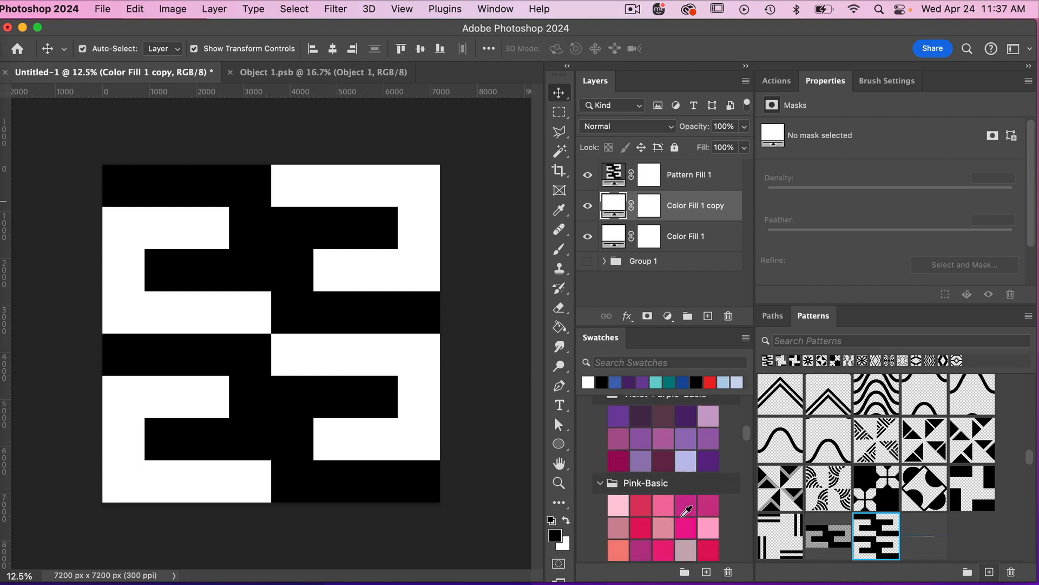
left_click(686, 503)
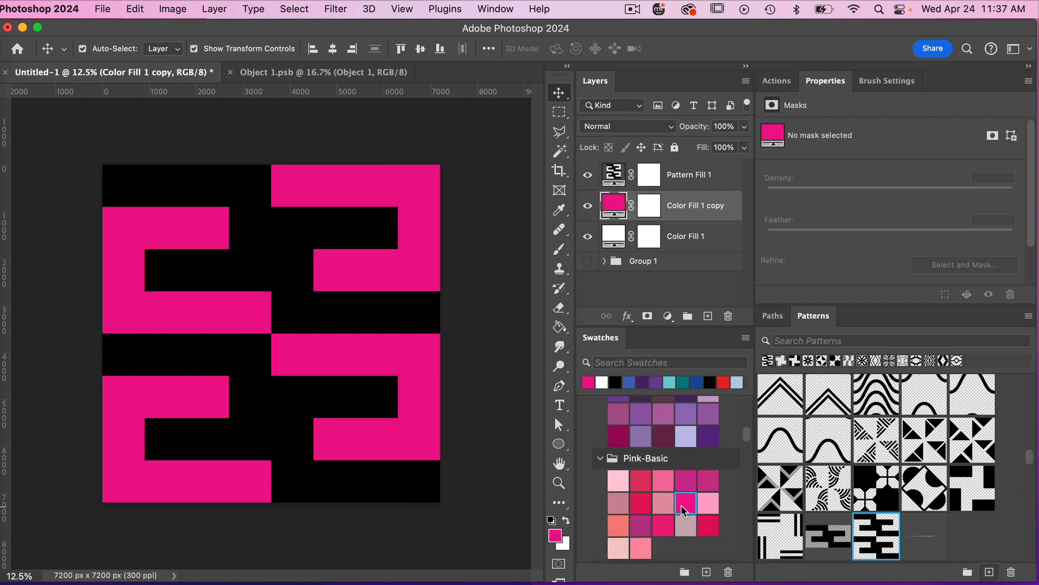
Step: Move the pink color fill copy above Pattern Fill 1 and clip it to the pattern with a clipping mask
left_click_drag(685, 205, 674, 172)
right_click(674, 183)
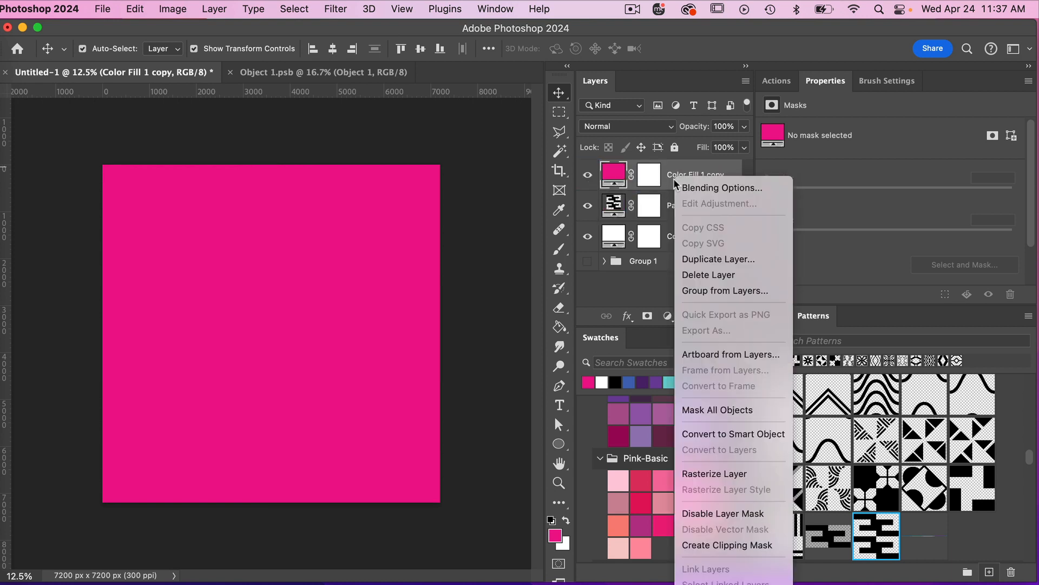
left_click(712, 546)
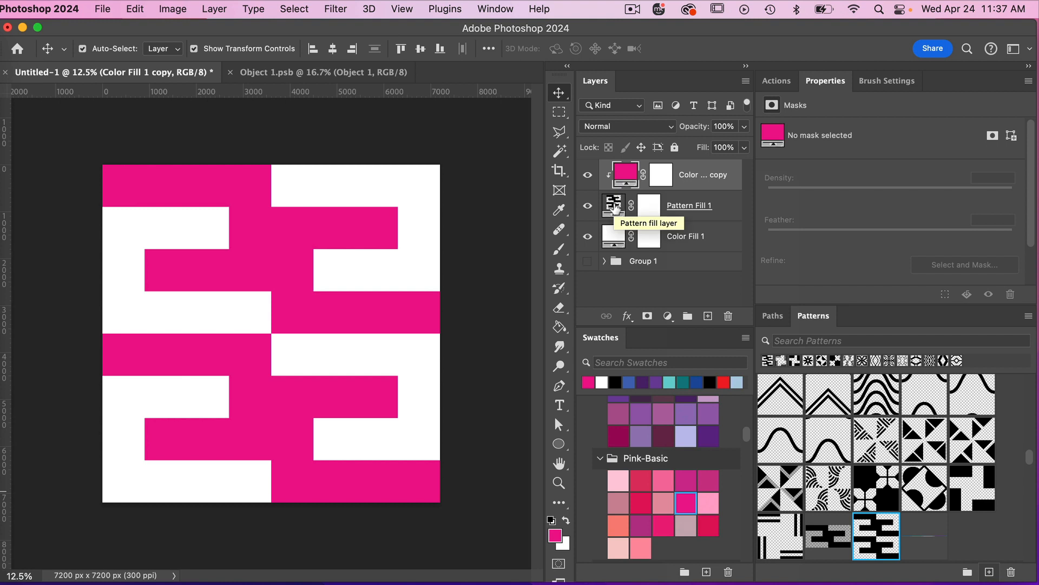
Step: Set the scale of the Pattern Fill 1 layer to 25%
double_click(615, 206)
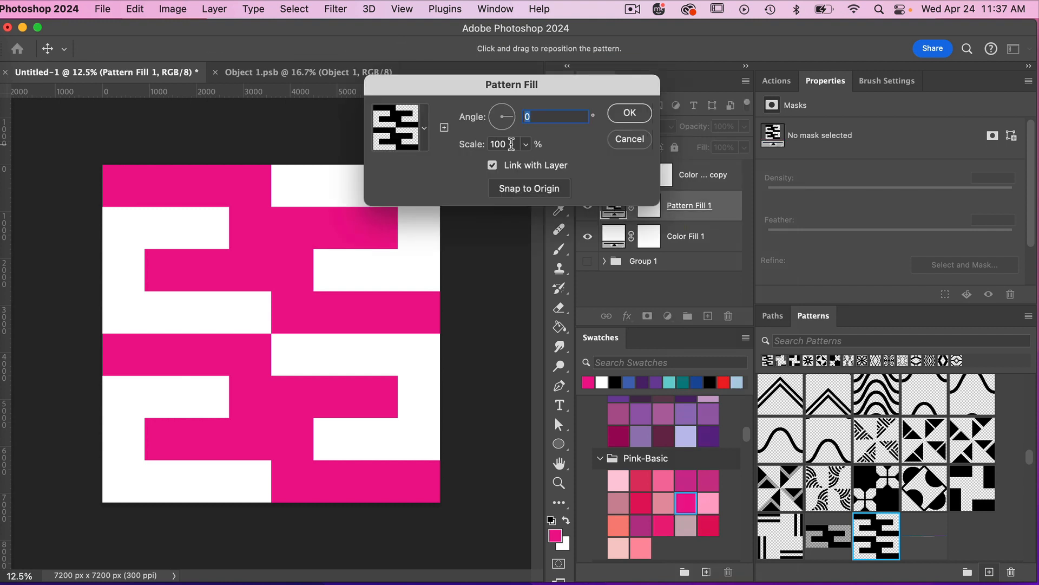
left_click(502, 144)
type("25")
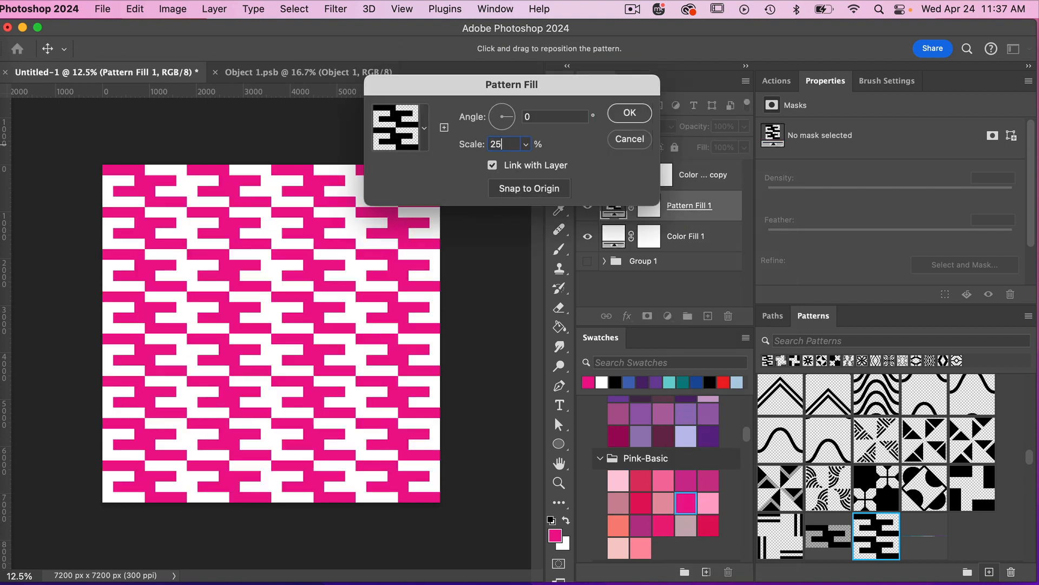
left_click(629, 113)
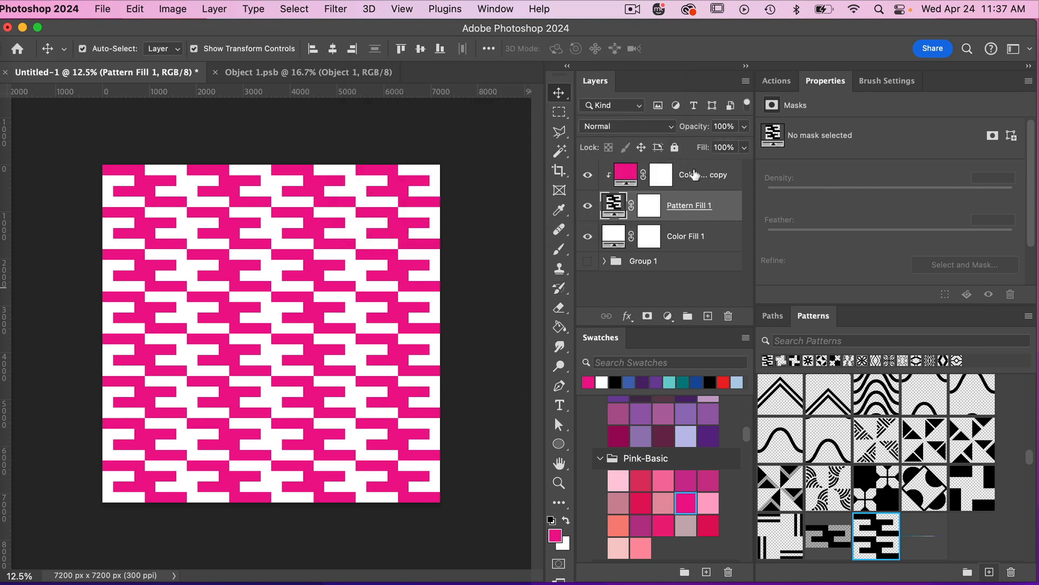
Step: Try dark purple, hot pink and magenta swatches on the clipped color fill layer
left_click(710, 180)
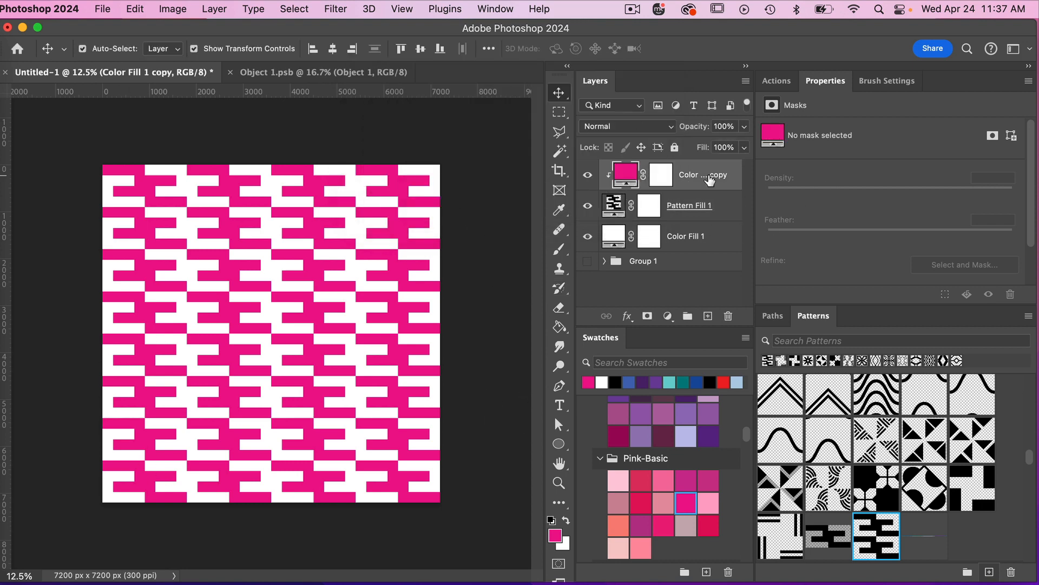
left_click(709, 436)
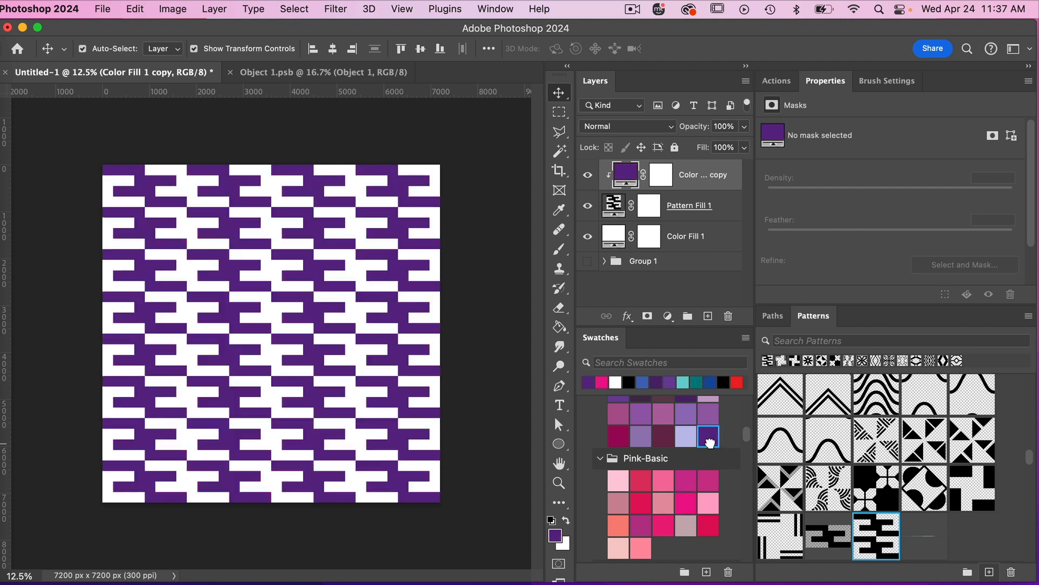
left_click(685, 502)
left_click(641, 526)
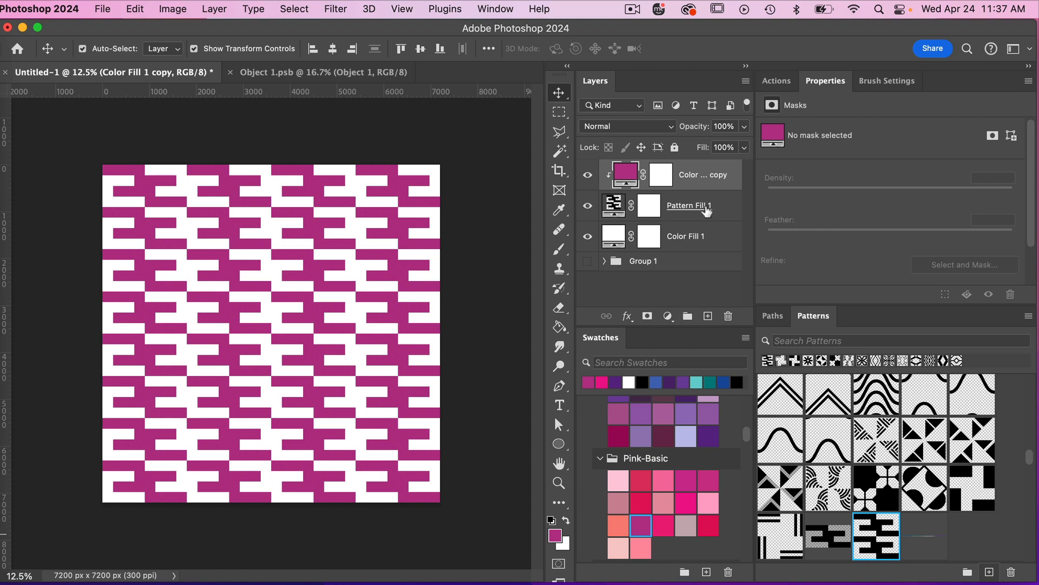
Step: Switch the Pattern Fill 1 layer to the preset with the semi-transparent background
left_click(683, 206)
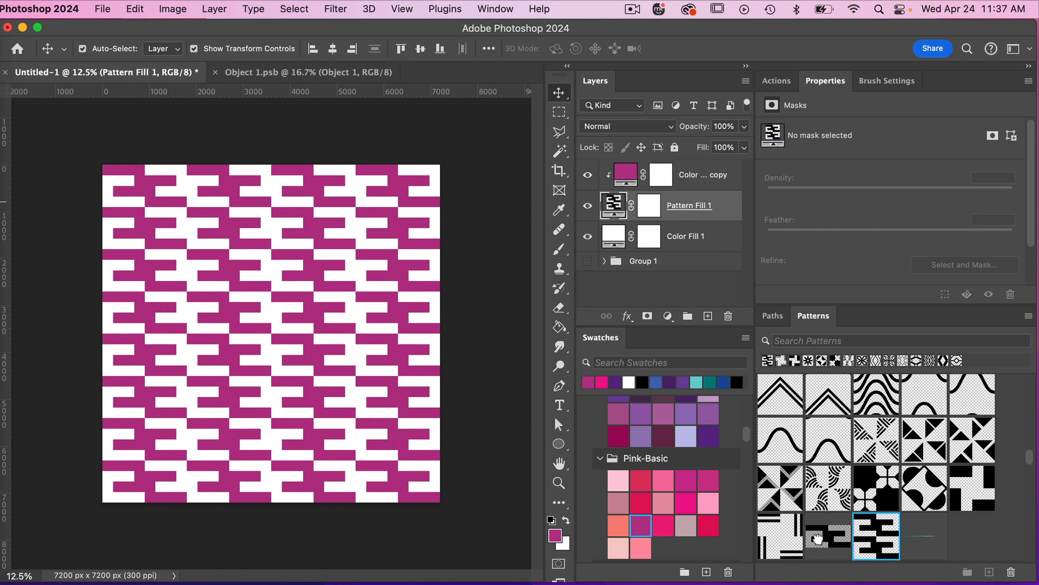
left_click(818, 538)
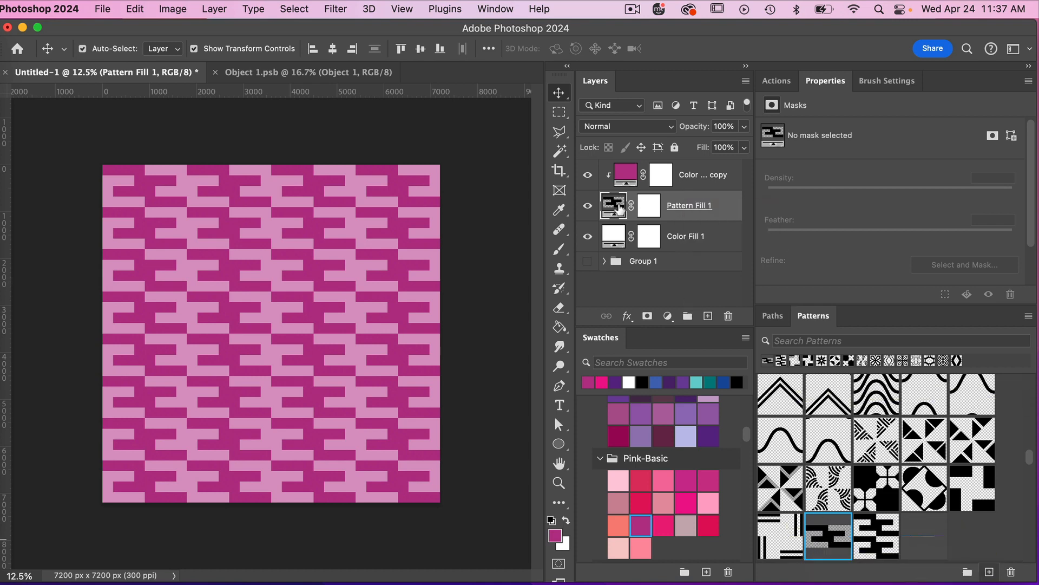
left_click(708, 524)
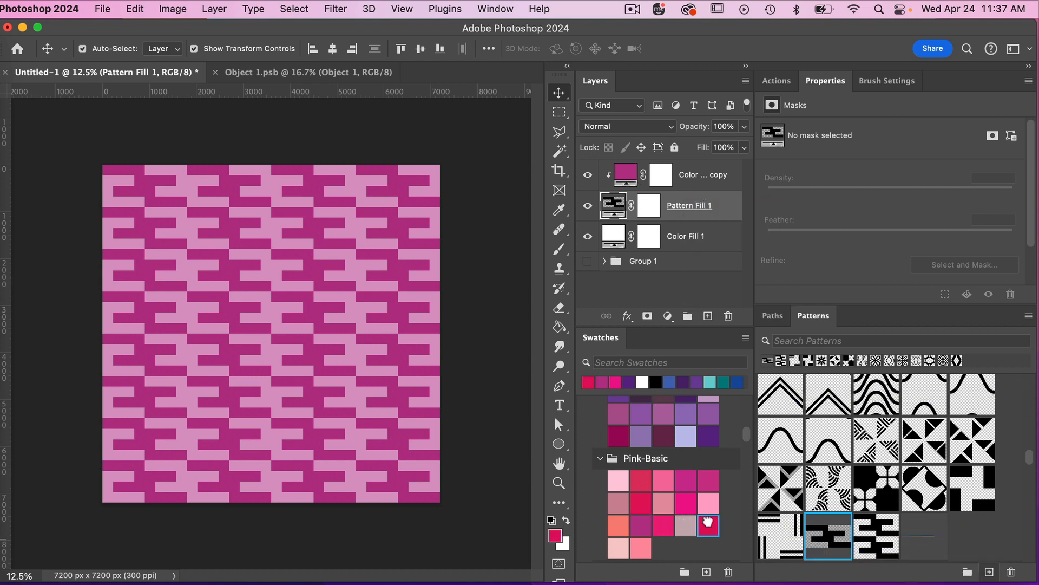
Step: Try purple swatches on the clipped color fill layer, settle on Fuchsia Purple, and reselect the Pattern Fill 1 layer
left_click(701, 176)
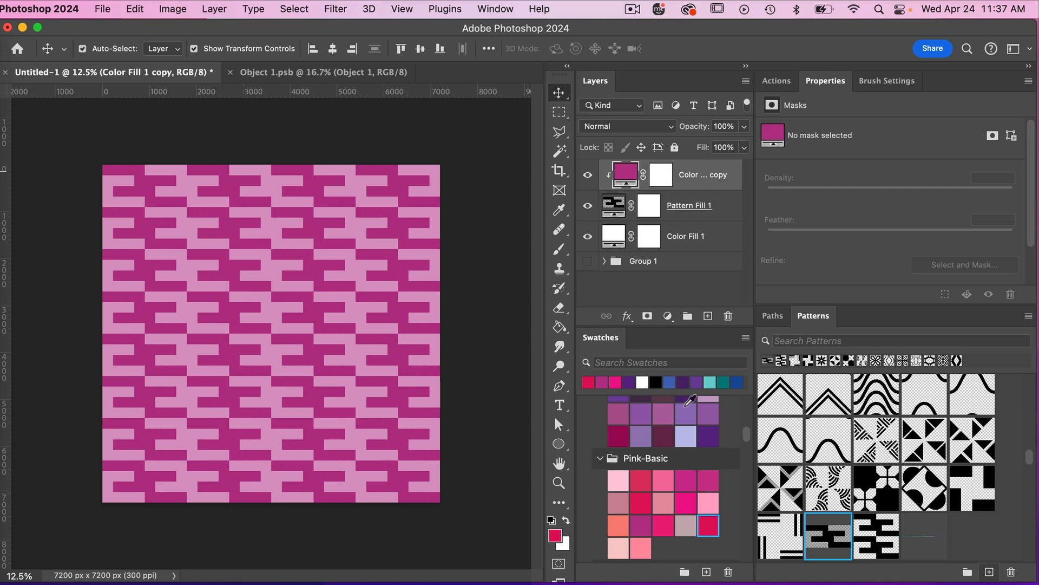
left_click(686, 414)
left_click(640, 413)
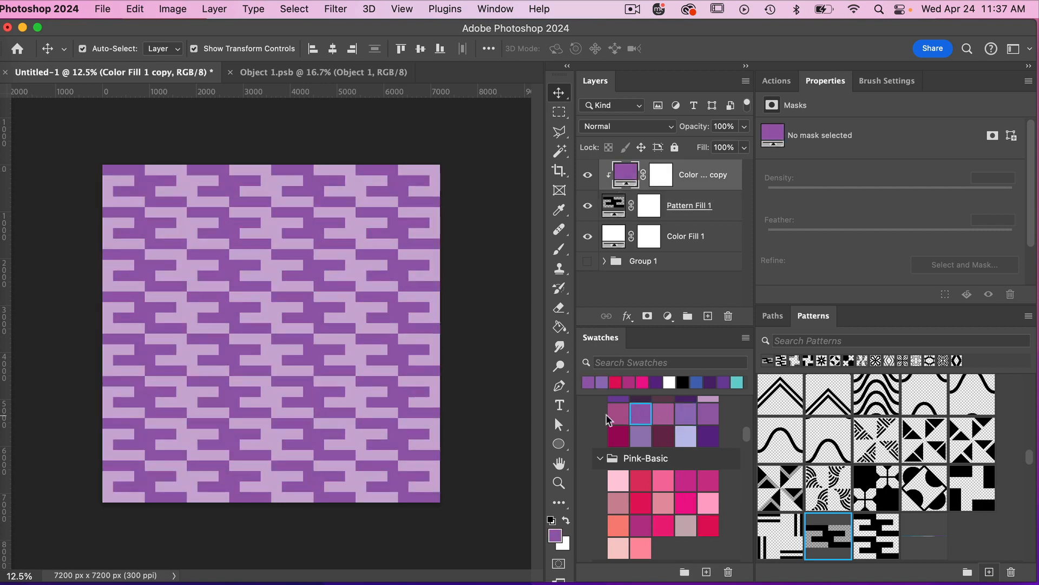
left_click(617, 436)
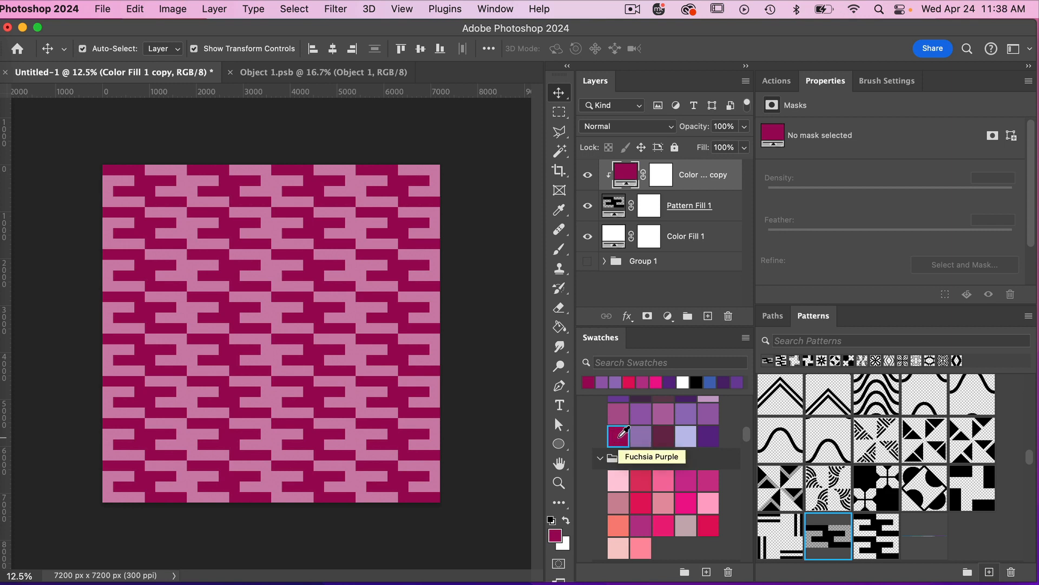
left_click(695, 207)
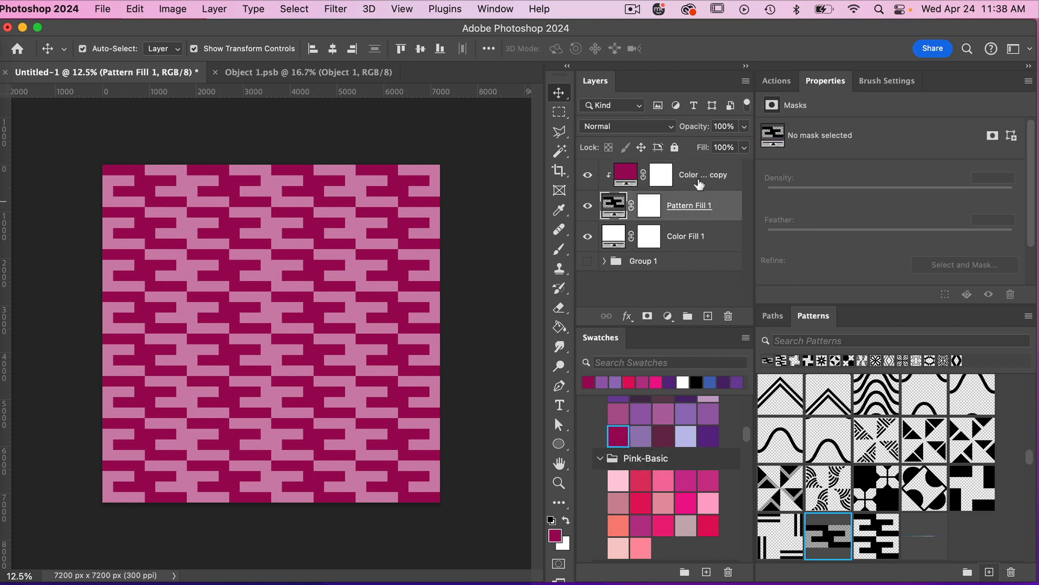
Step: Recolor the pattern by applying a medium blue swatch to the clipped color fill layer
left_click(700, 183)
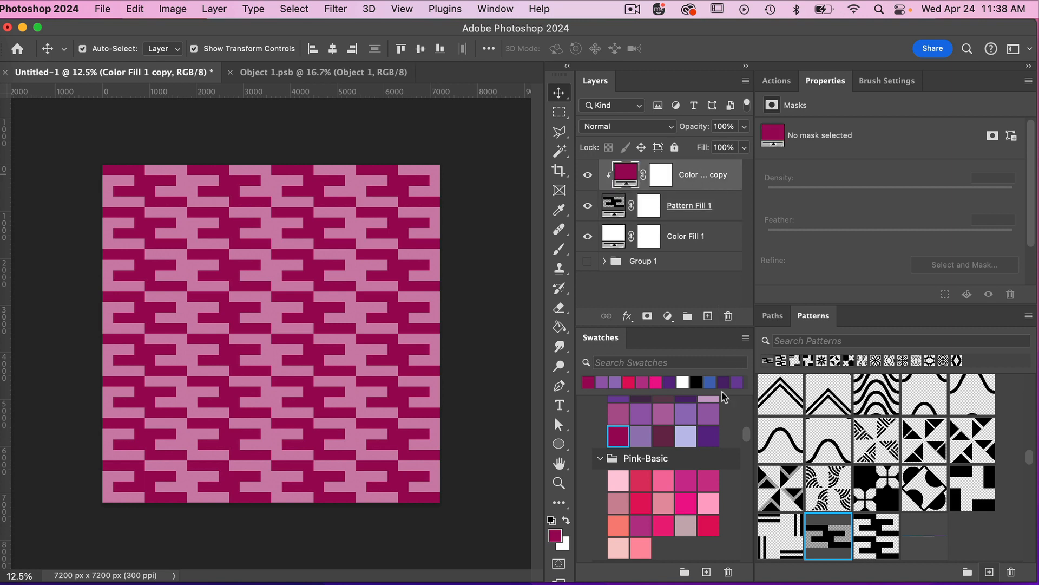
scroll(686, 418, "up", 2)
left_click(619, 405)
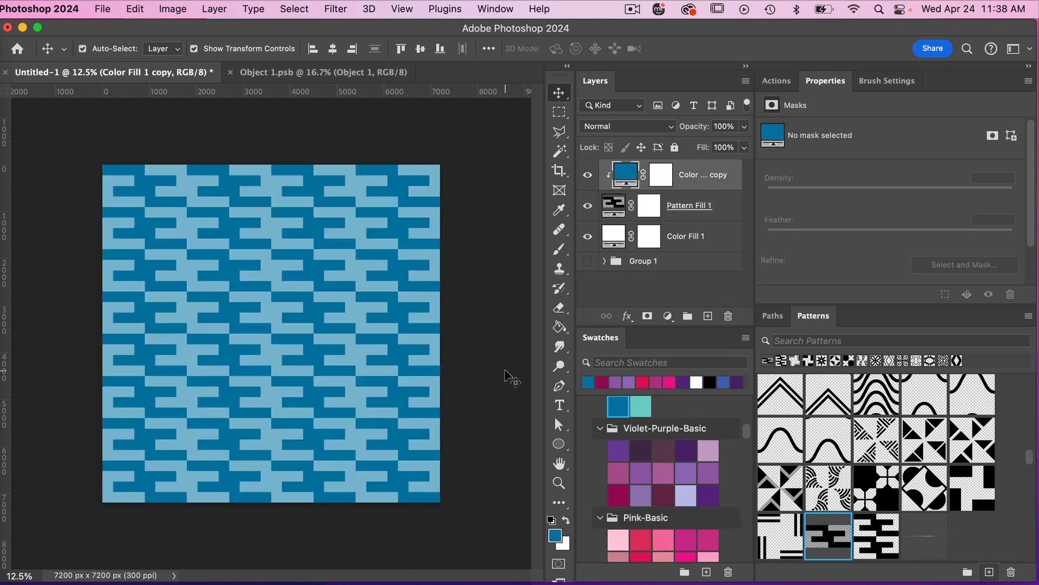
Step: Set the scale of the Pattern Fill 1 layer to 100%
double_click(614, 205)
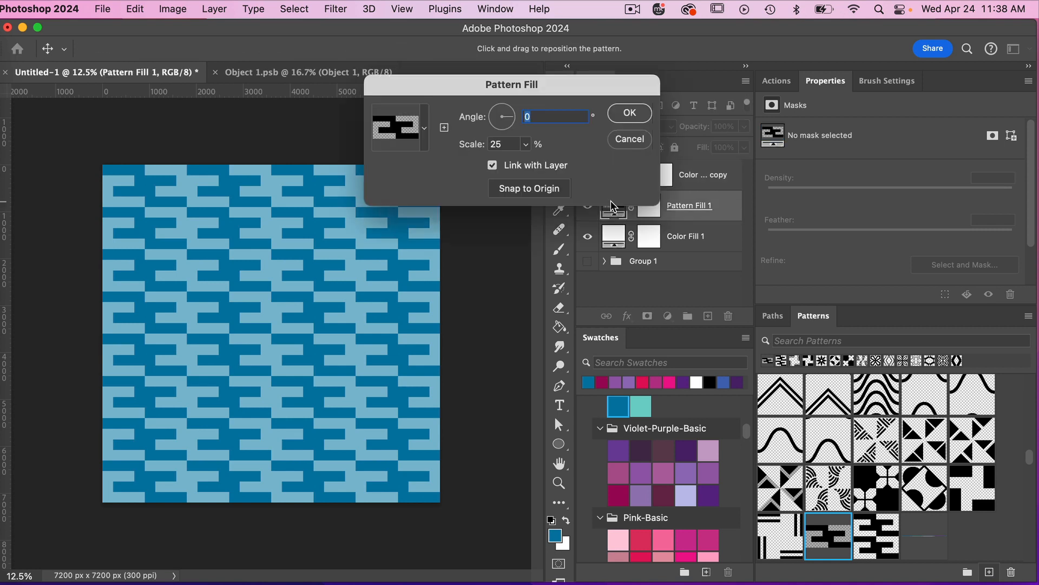
key("Tab")
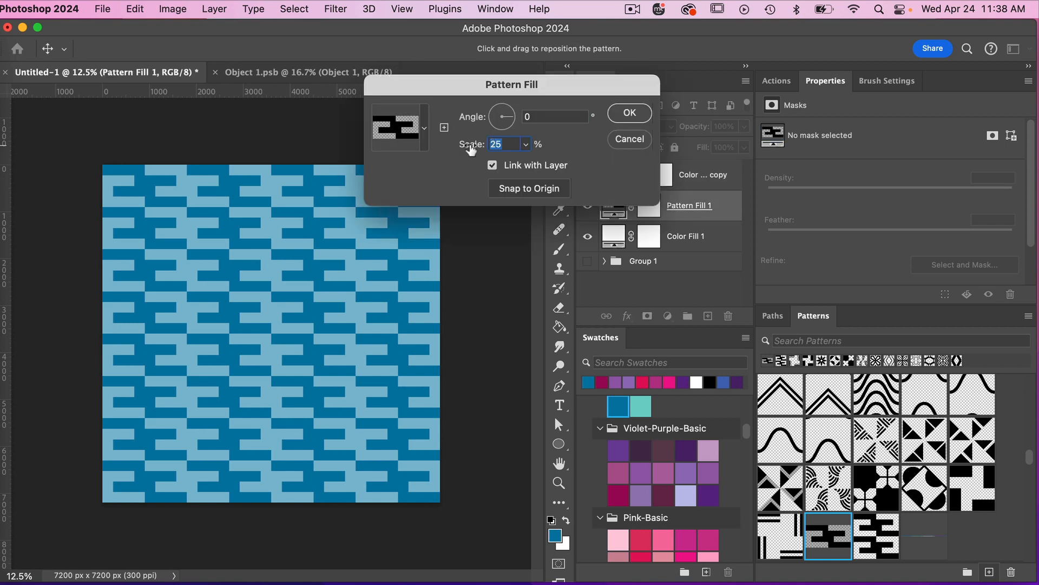
type("100")
left_click(628, 112)
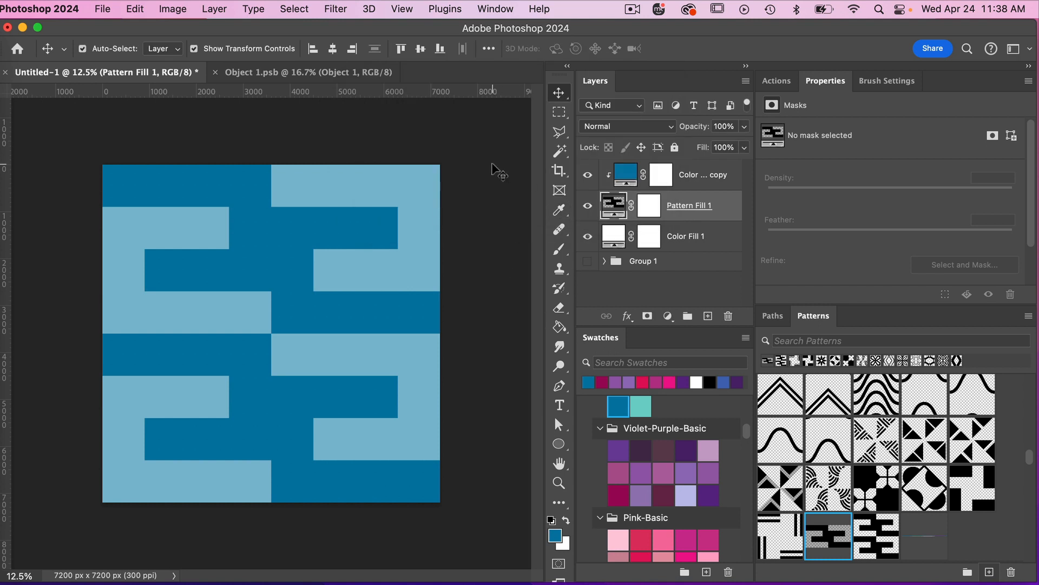
Step: Save a copy of the blue tile on the computer as bluee-greek-key.jpg in the 142-geometric-greek folder, in JPEG format at quality 10
left_click(100, 12)
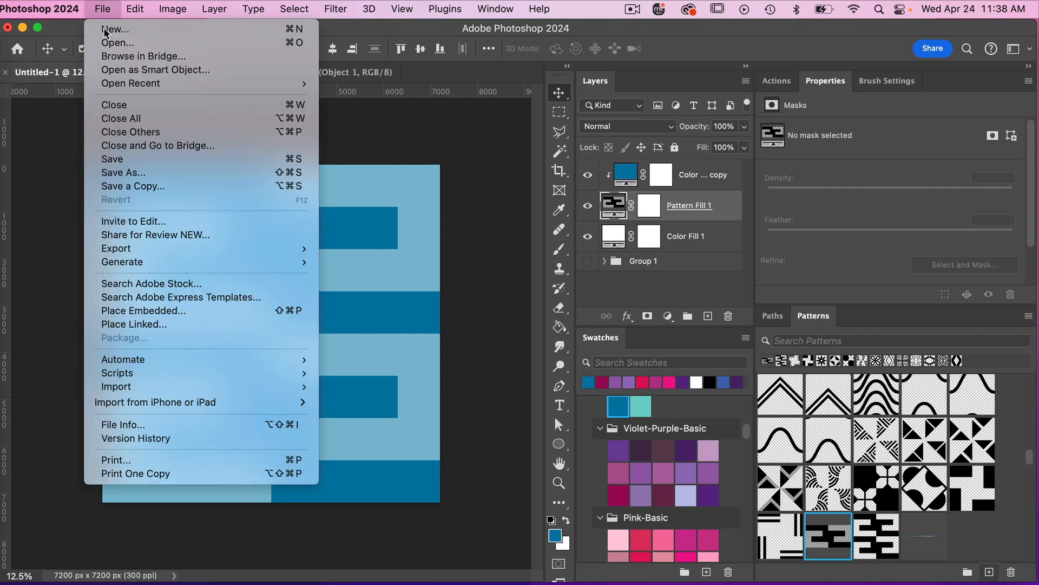
left_click(145, 187)
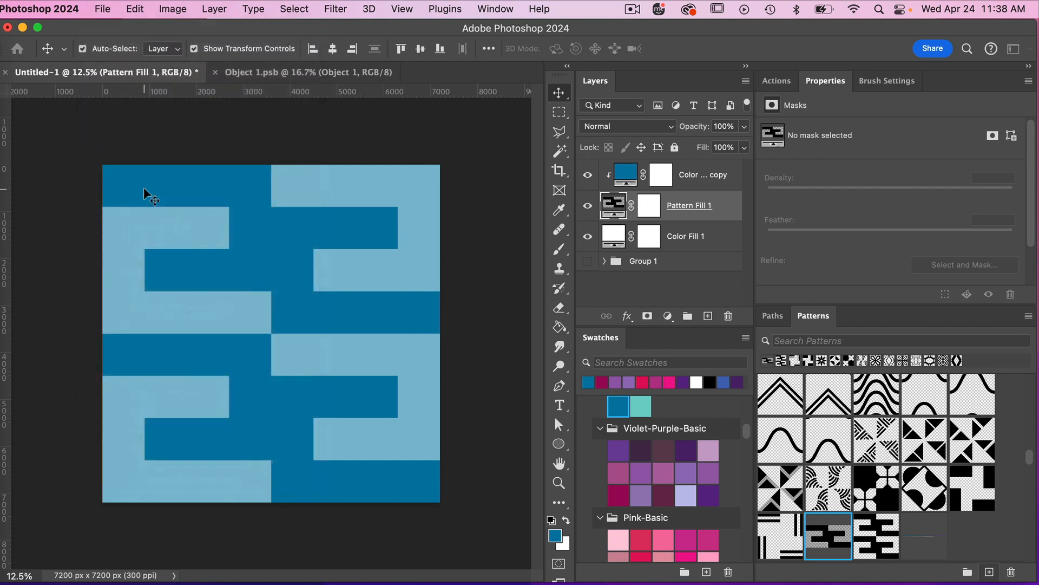
type("bluee-greek-key")
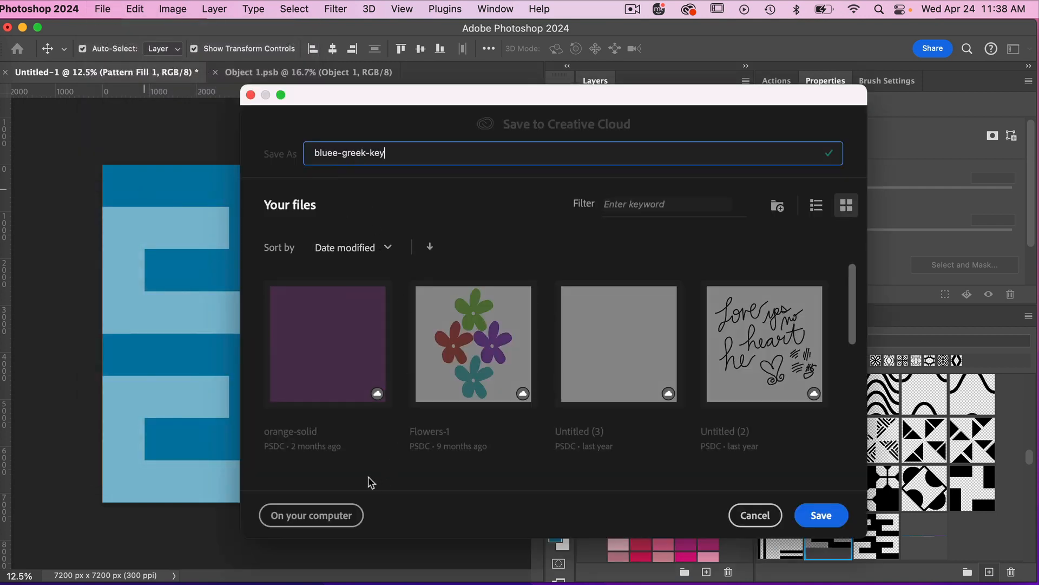
left_click(328, 521)
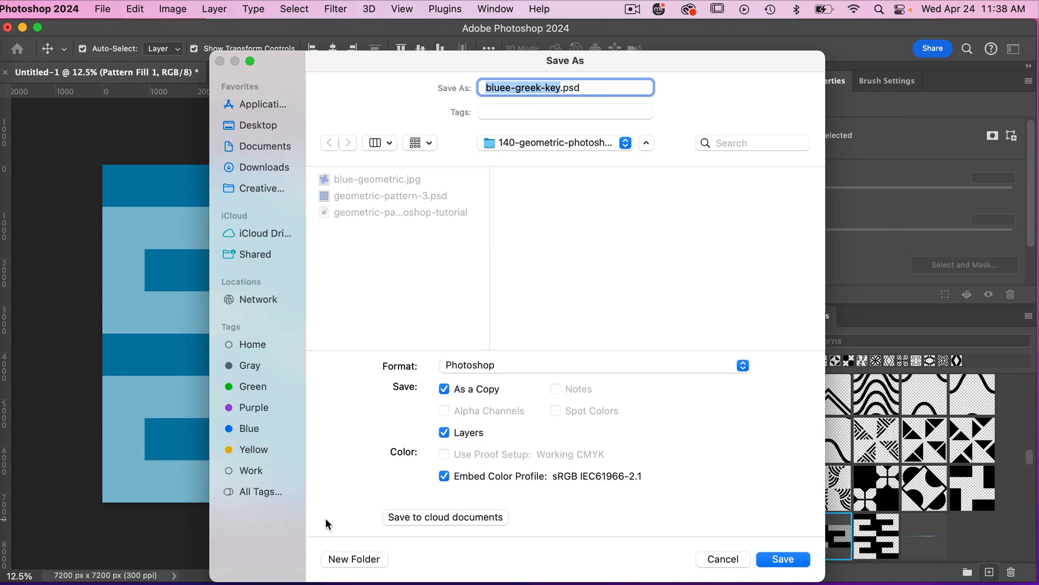
left_click(547, 367)
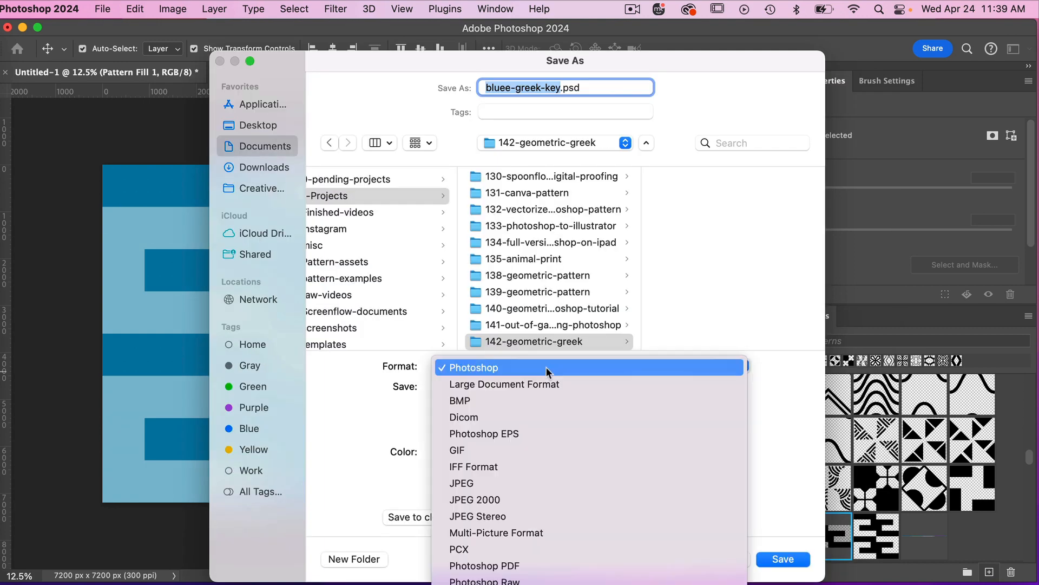
left_click(496, 485)
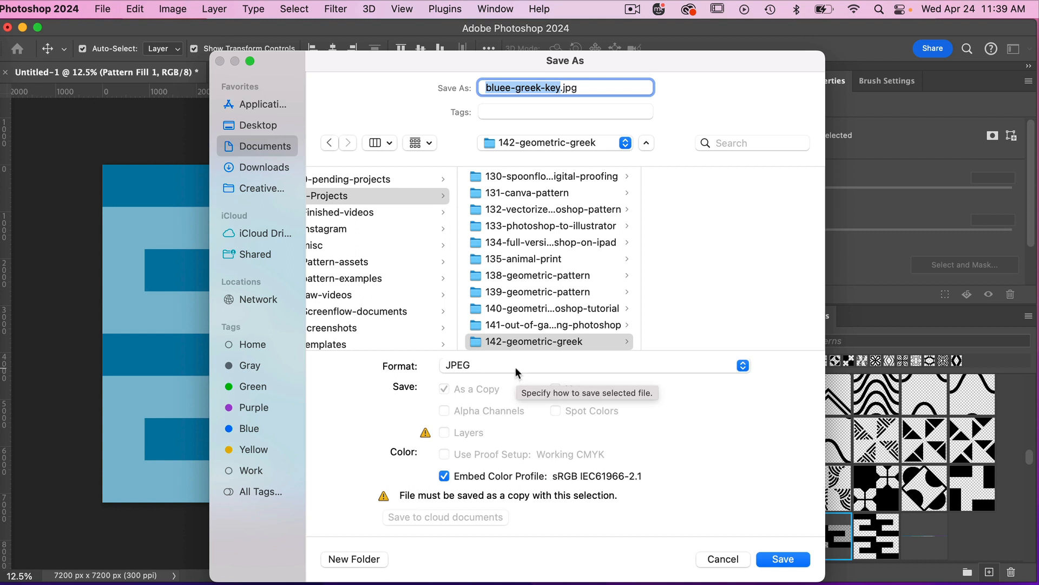
left_click(783, 559)
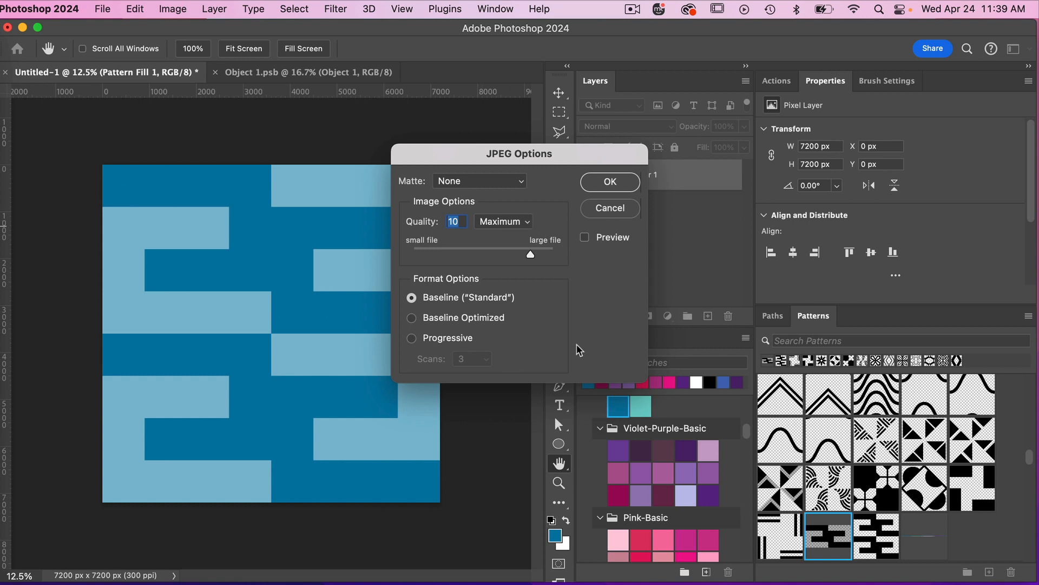
left_click(622, 184)
Step: Group the Color Fill 1, Pattern Fill 1 and clipped color fill layers together
left_click(704, 232)
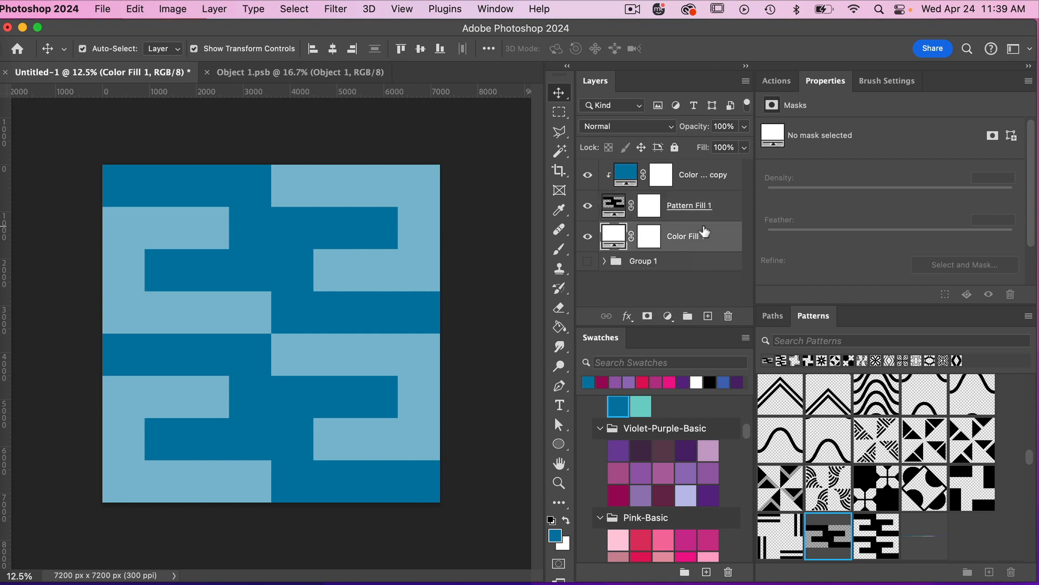
left_click(703, 187, "shift")
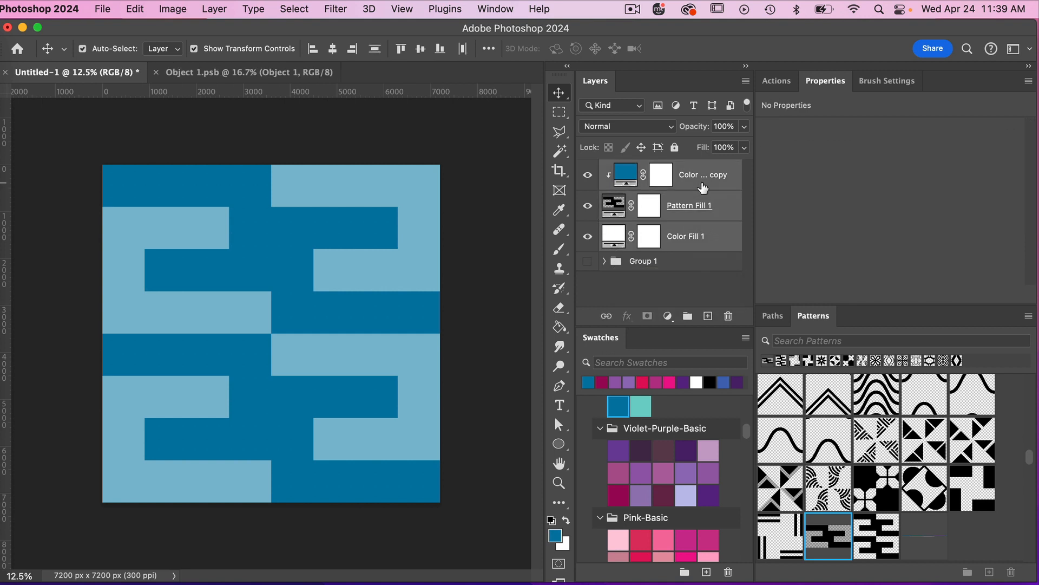
key("super+g")
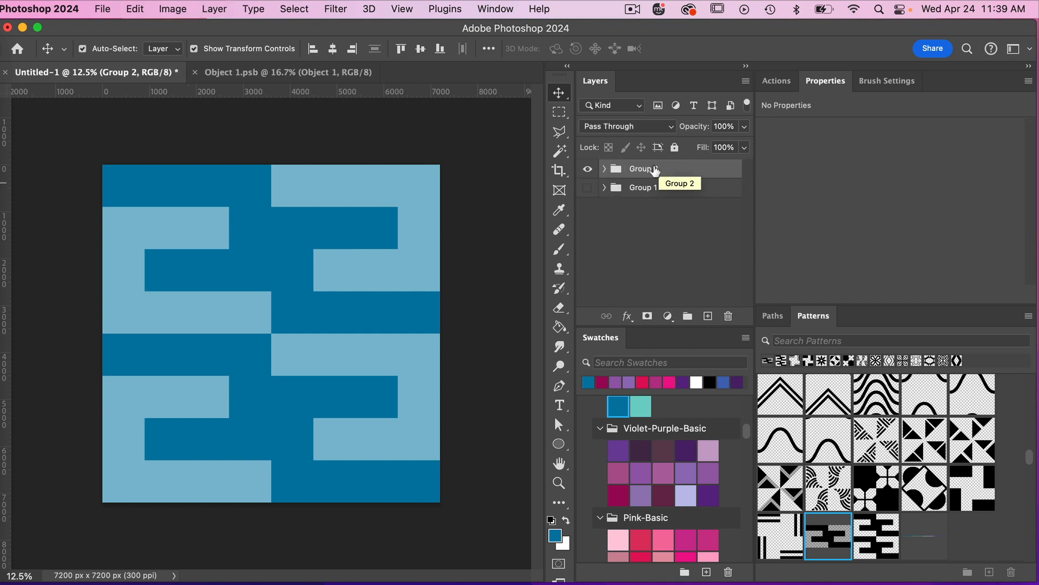
Step: Hide Group 2, show Group 1, and expand Group 1 to reveal its smart object layers
left_click(588, 169)
left_click(588, 187)
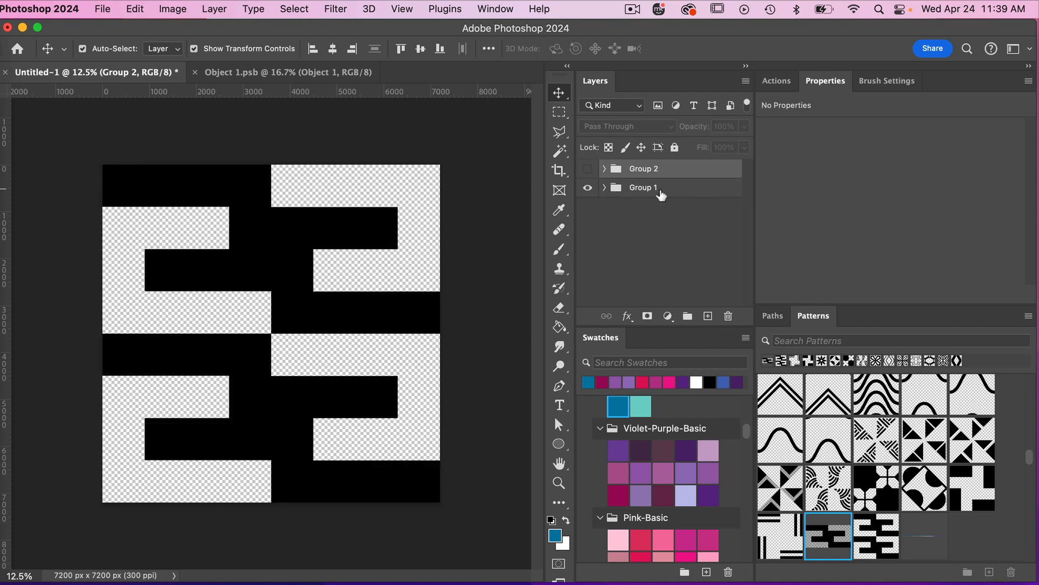
left_click(604, 187)
scroll(688, 240, "down", 1)
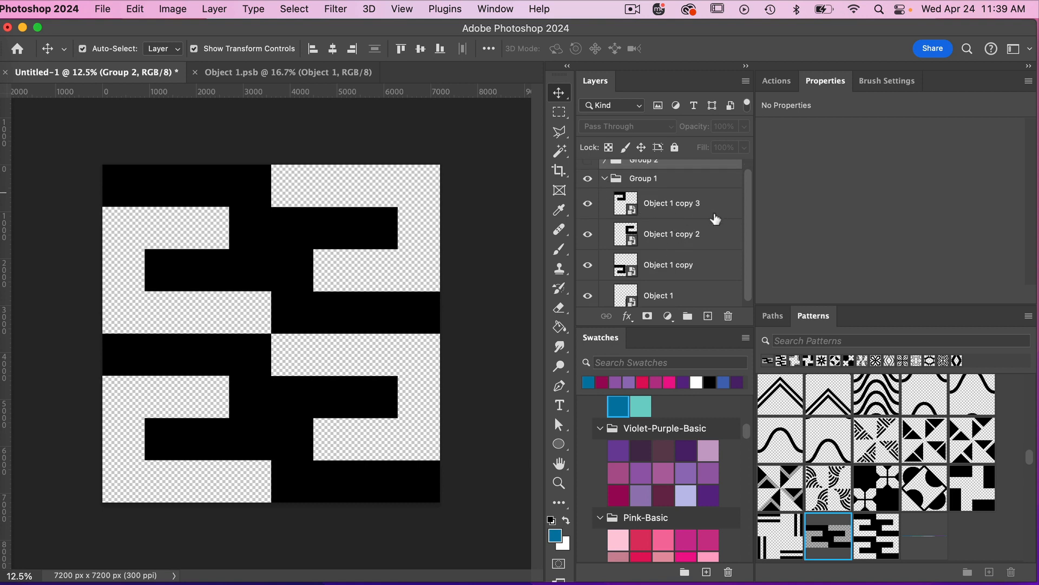